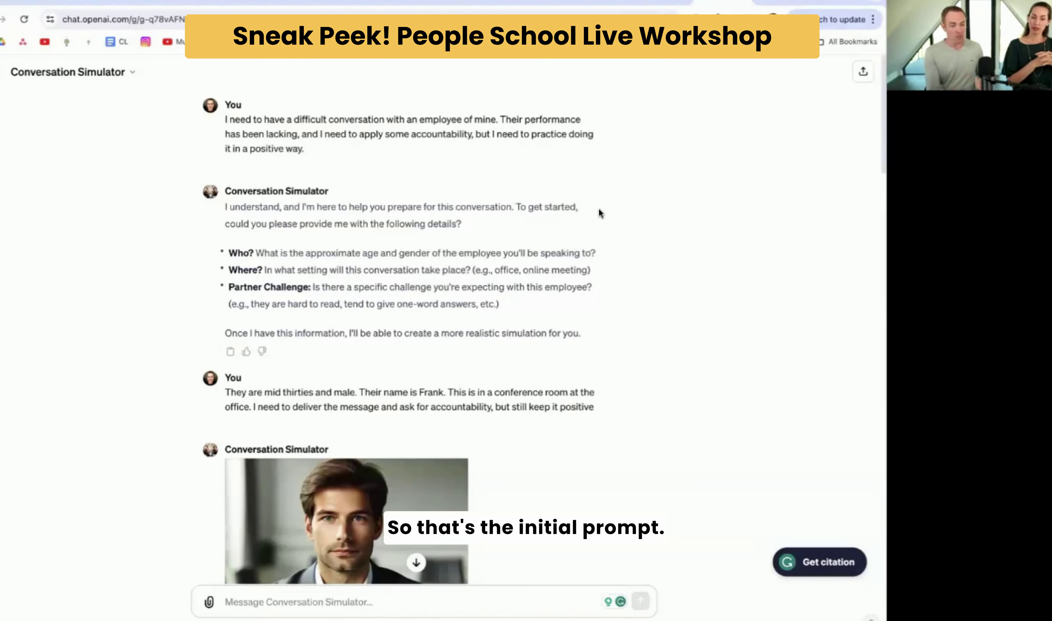
pyautogui.scroll(-3, 599, 210)
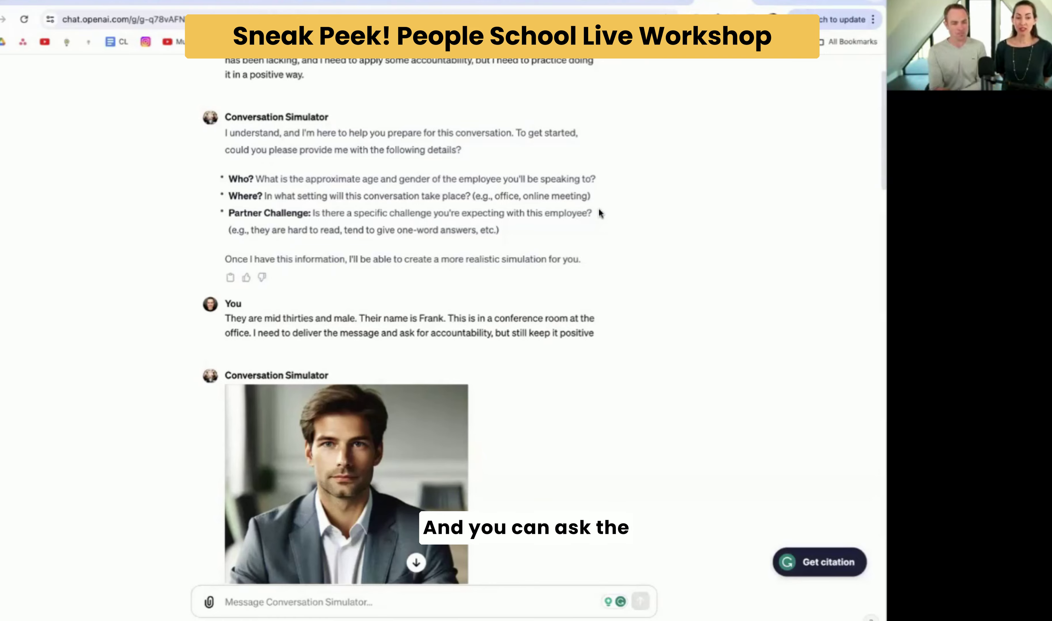
pyautogui.scroll(-1, 519, 290)
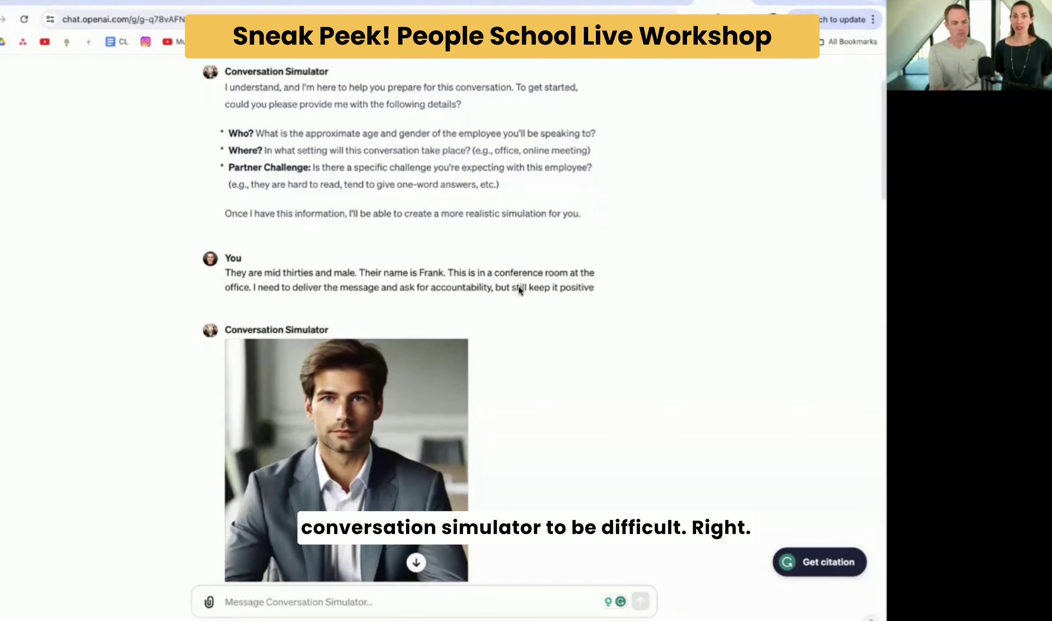
pyautogui.scroll(-1, 519, 291)
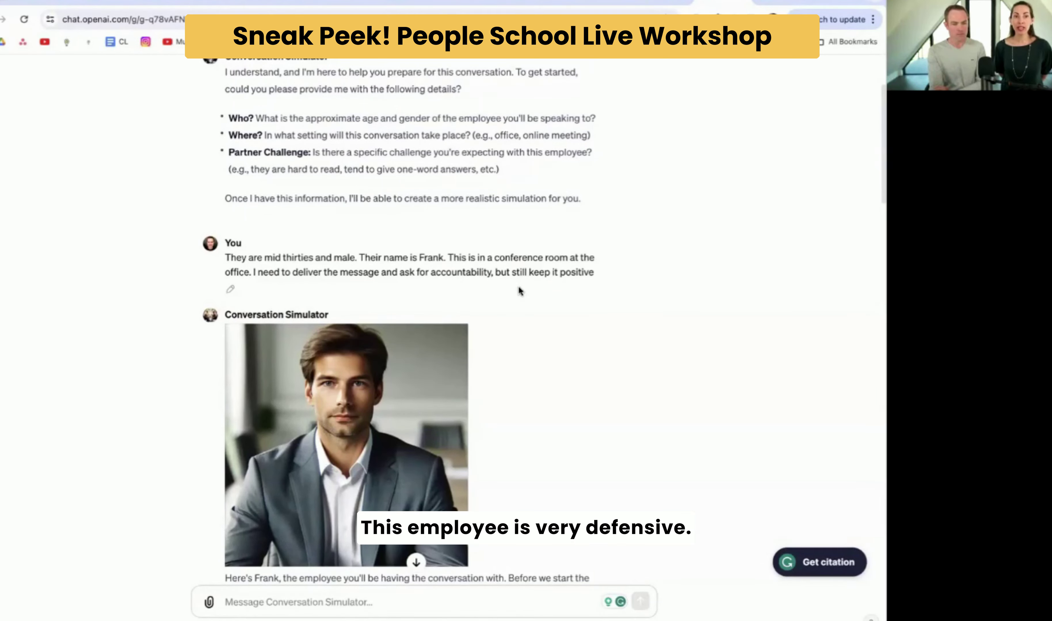
pyautogui.scroll(1, 519, 288)
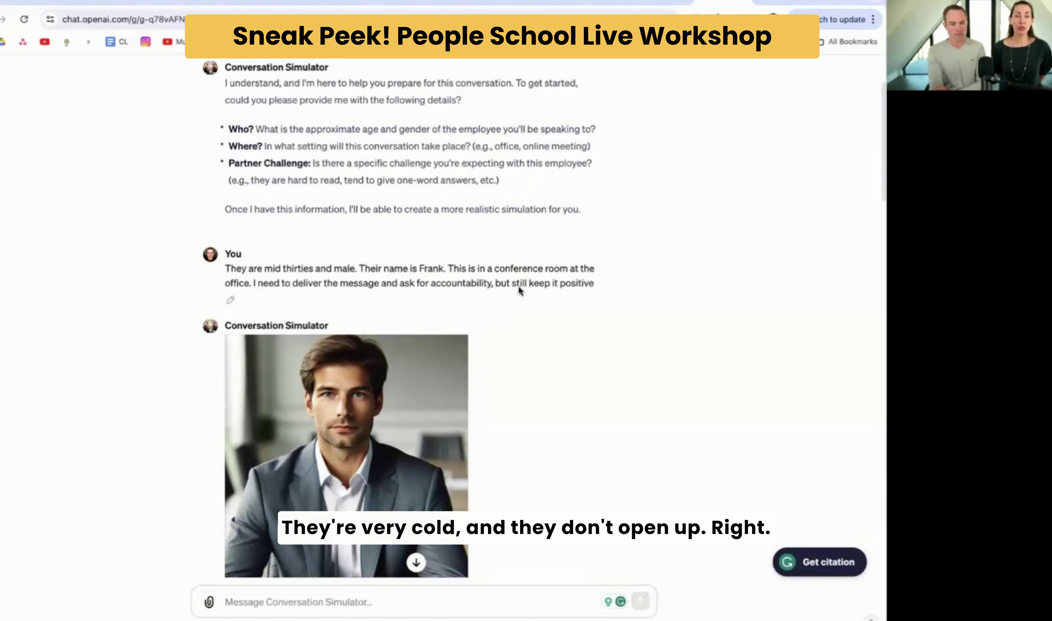
pyautogui.scroll(-1, 519, 288)
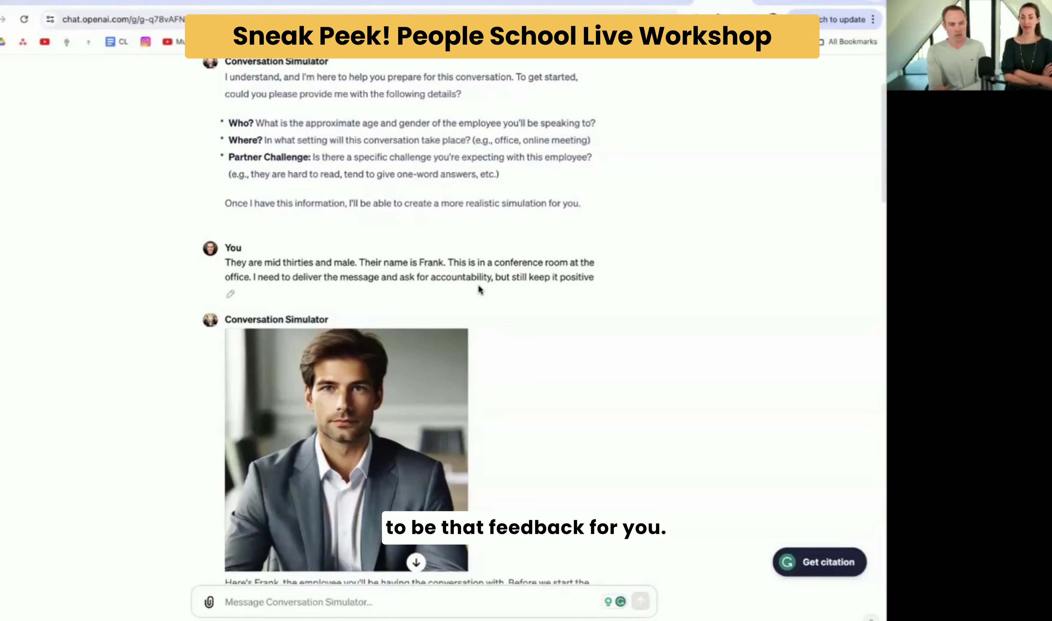
pyautogui.scroll(-3, 522, 289)
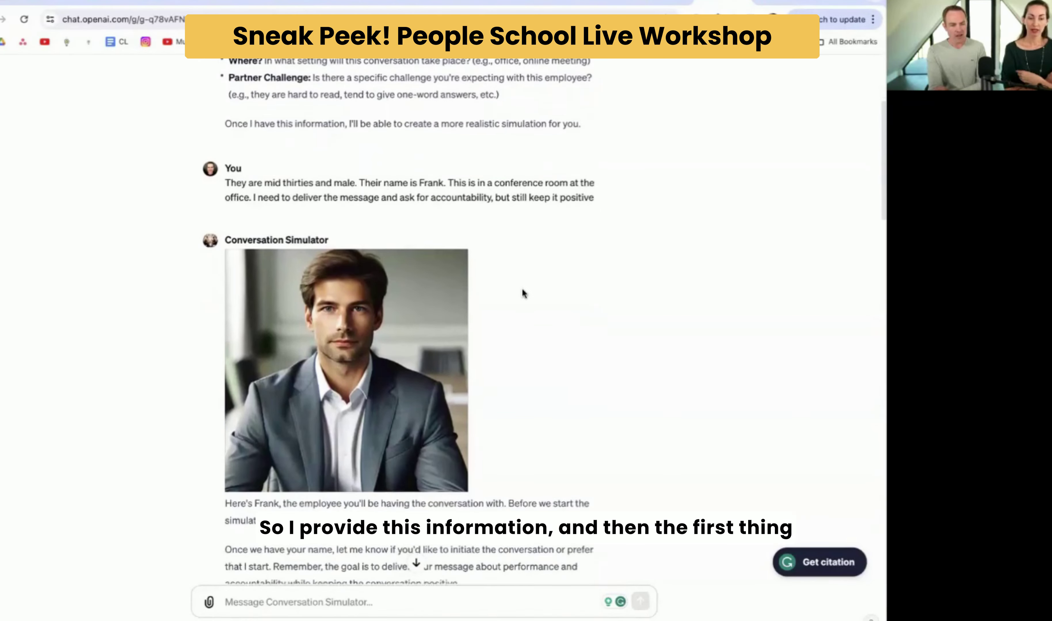
pyautogui.scroll(-1, 538, 342)
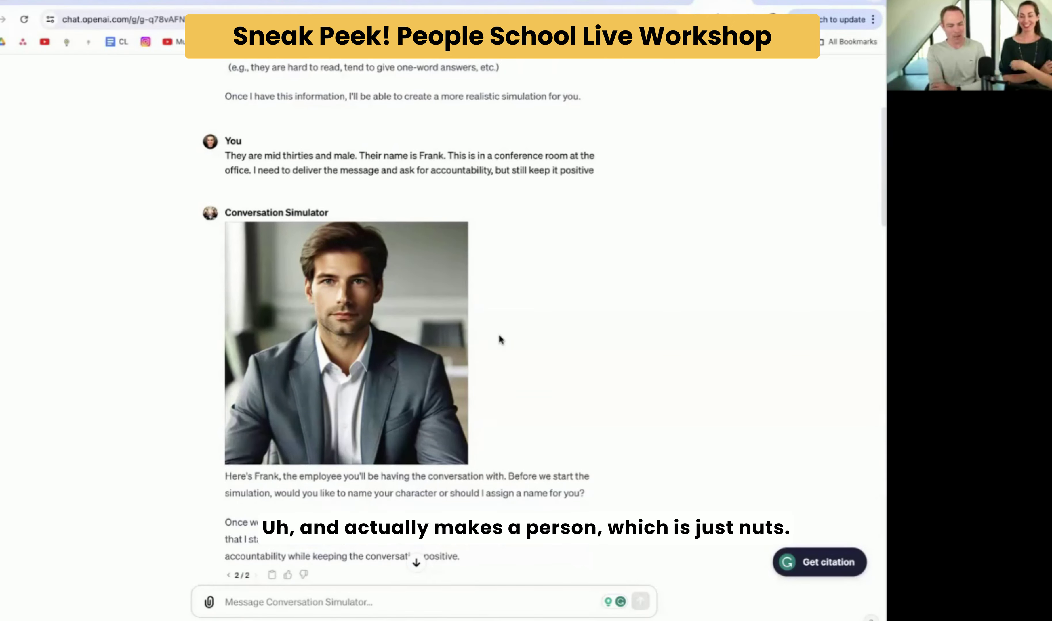
pyautogui.scroll(-1, 500, 339)
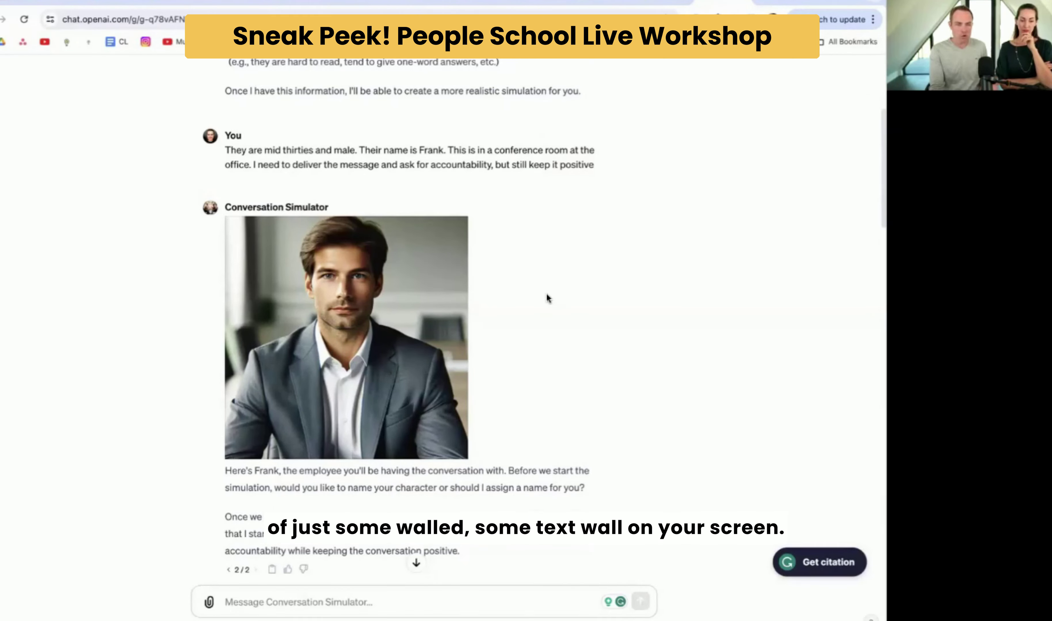
pyautogui.scroll(-5, 548, 294)
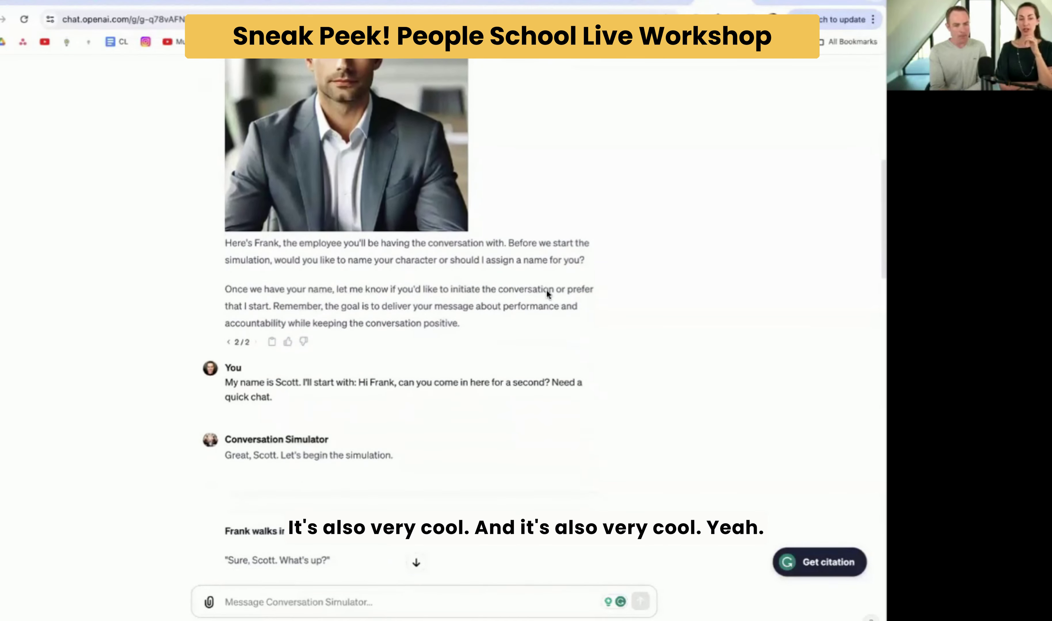
pyautogui.scroll(-1, 546, 292)
pyautogui.scroll(-2, 547, 294)
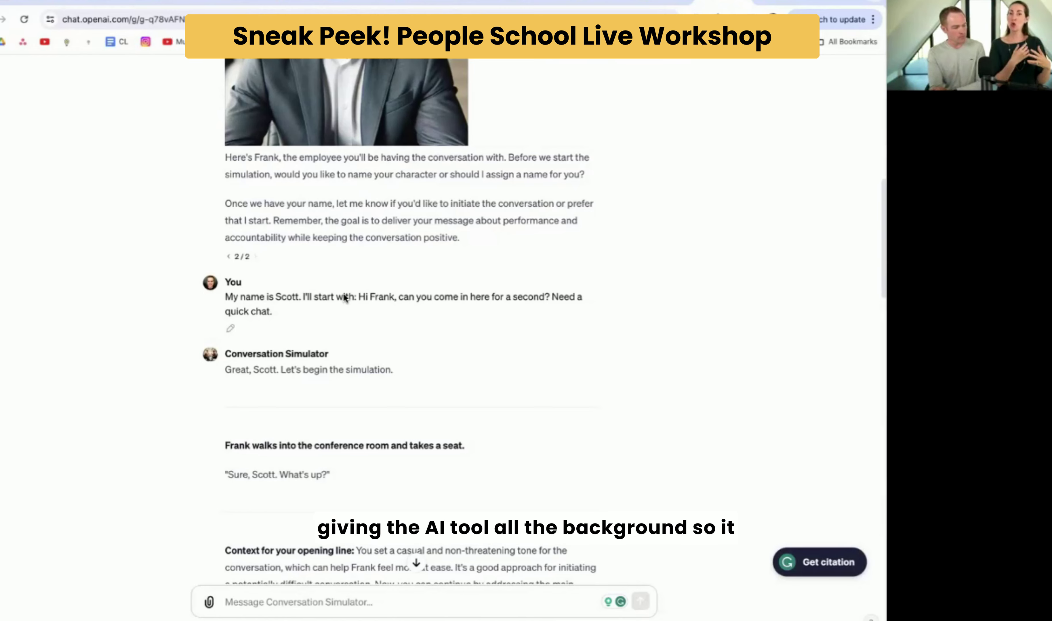
pyautogui.scroll(-1, 344, 297)
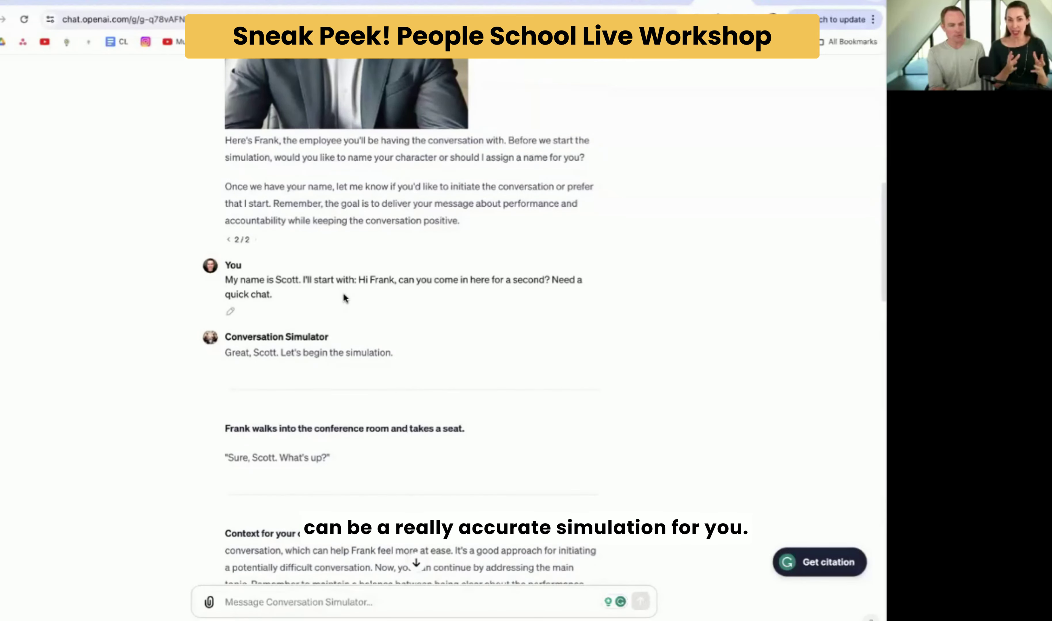
pyautogui.scroll(3, 345, 297)
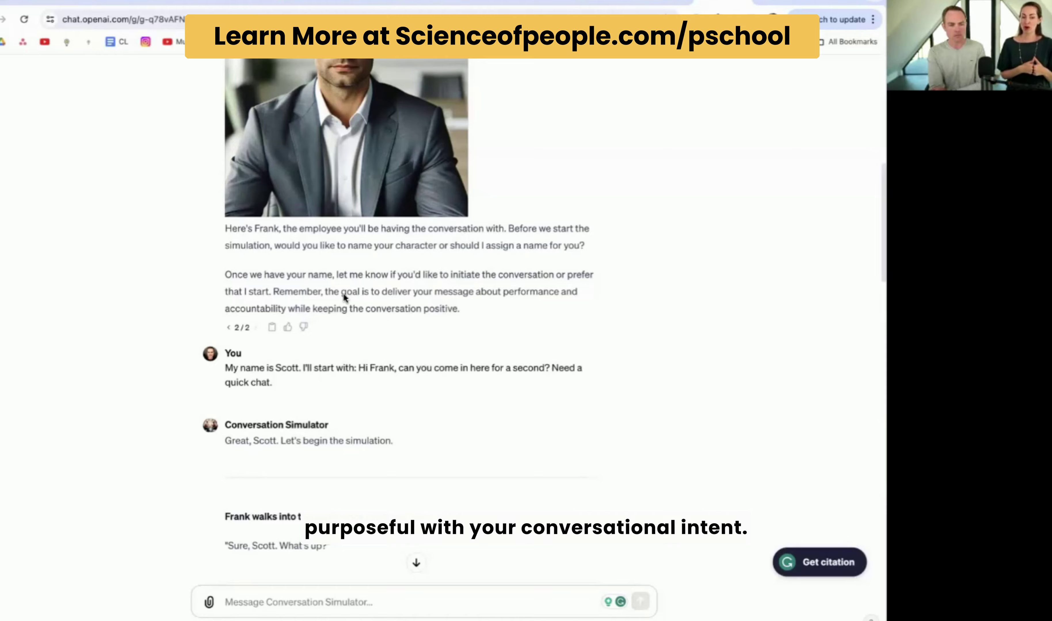
pyautogui.scroll(-5, 345, 298)
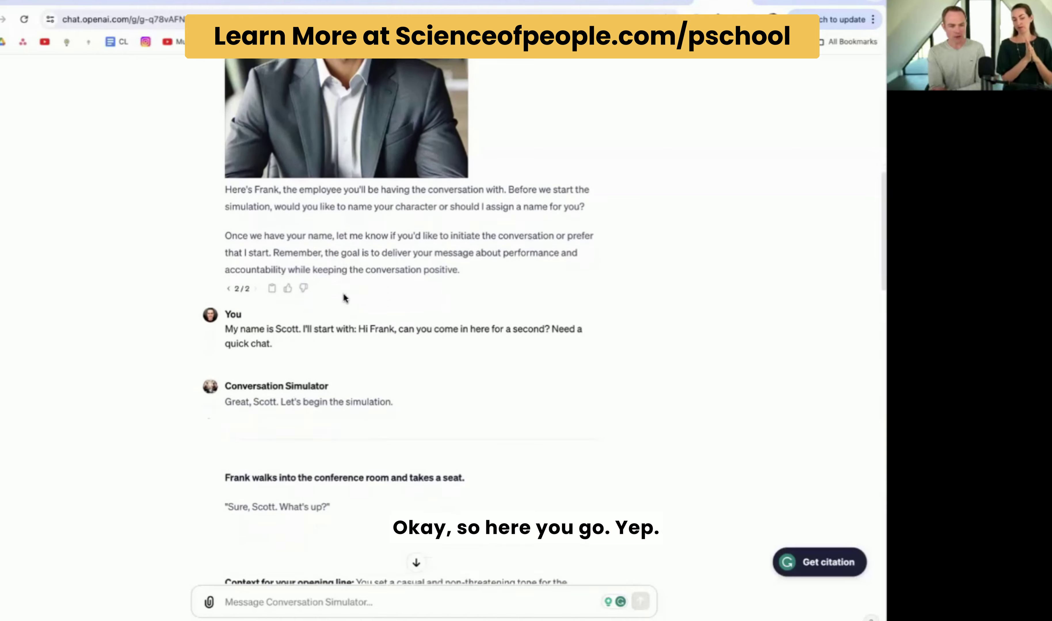
pyautogui.scroll(-1, 344, 295)
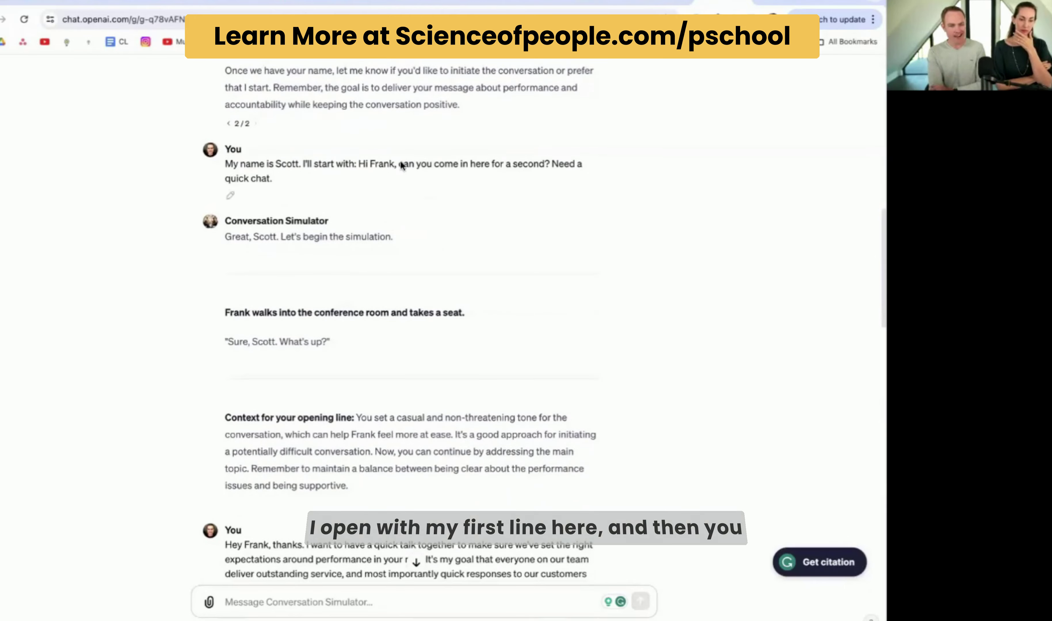
pyautogui.moveTo(389, 165); pyautogui.dragTo(526, 167)
pyautogui.click(436, 286)
pyautogui.scroll(-1, 435, 277)
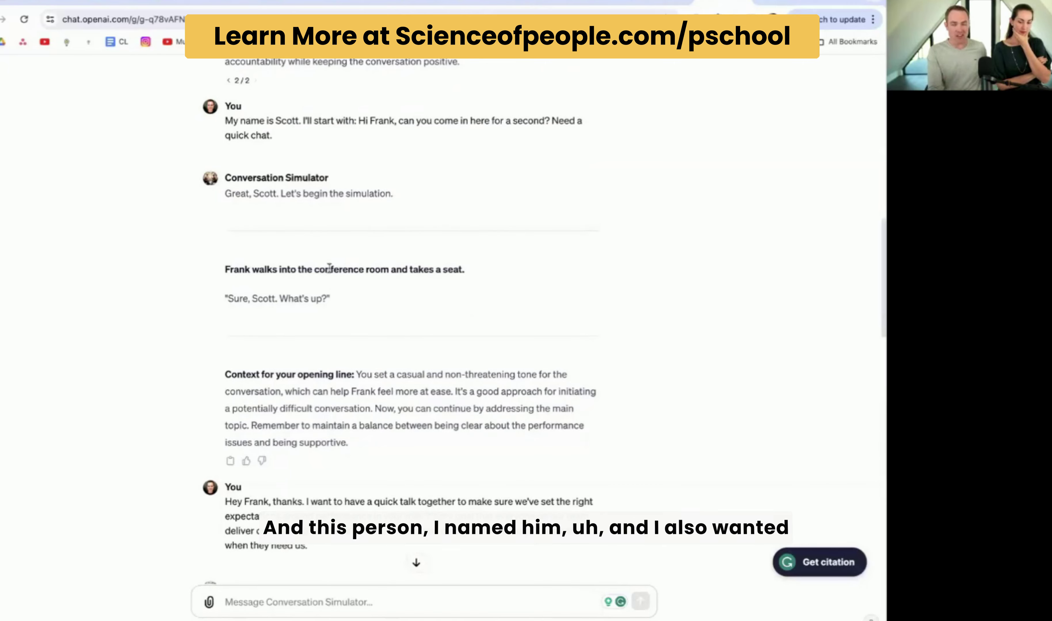
pyautogui.scroll(-1, 239, 301)
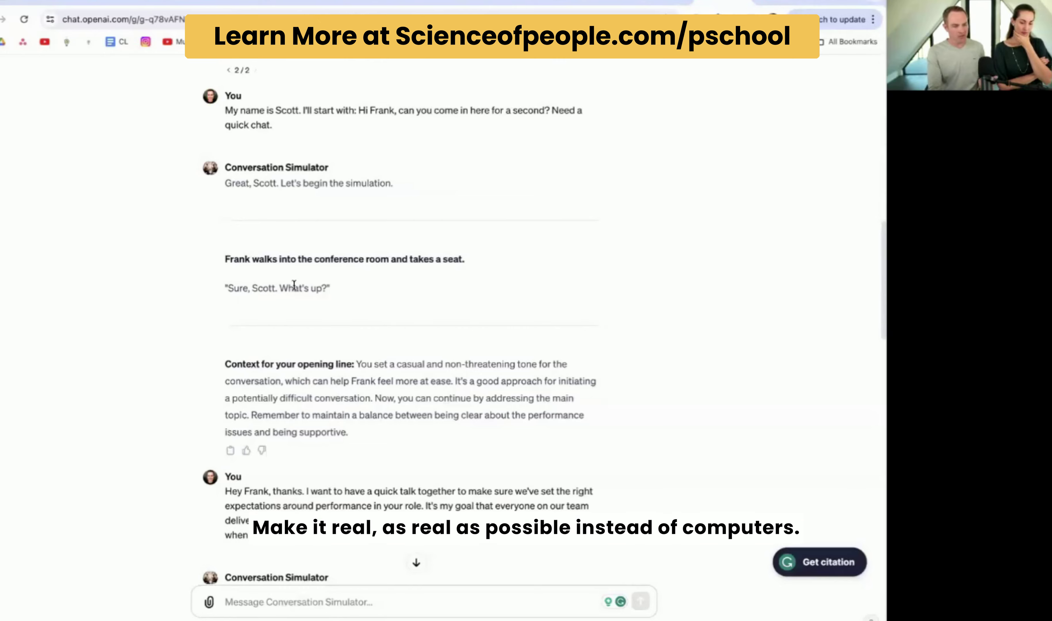
pyautogui.scroll(-3, 328, 297)
pyautogui.moveTo(347, 309); pyautogui.dragTo(369, 379)
pyautogui.click(369, 379)
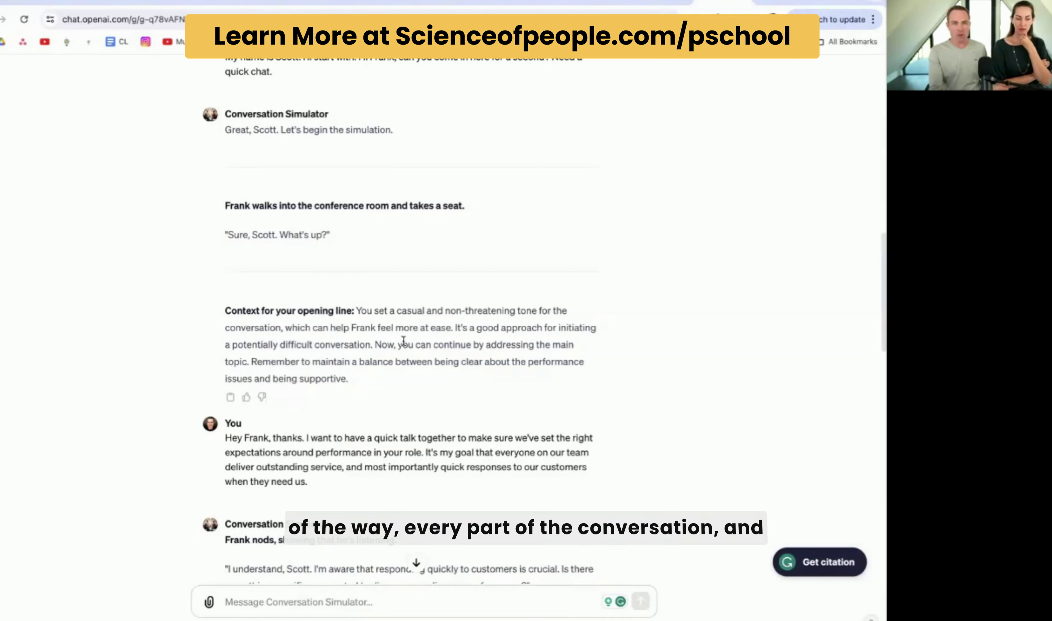
pyautogui.scroll(-3, 403, 342)
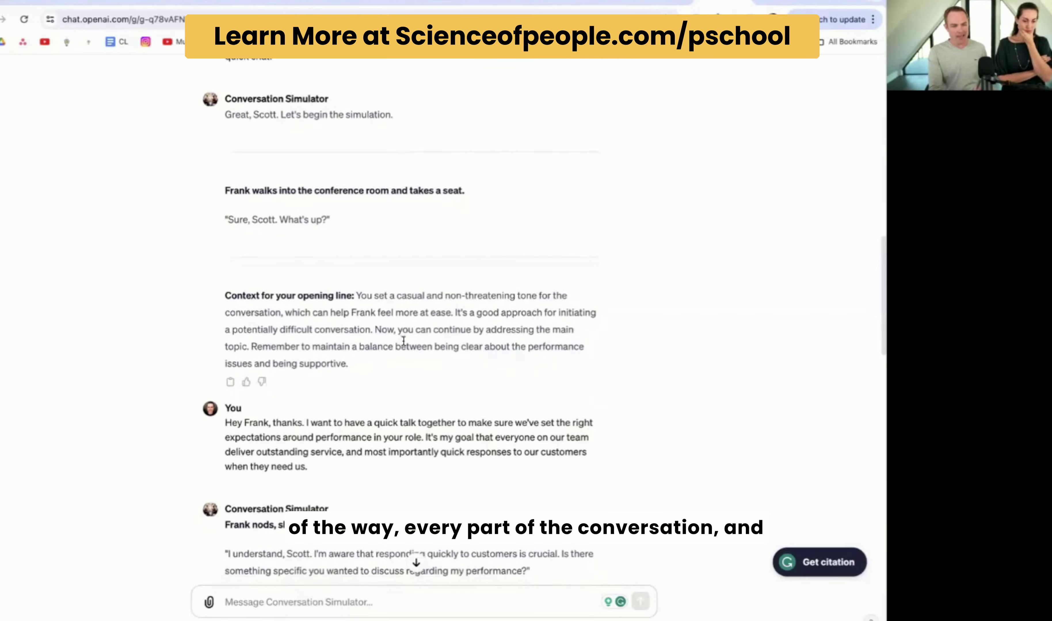
pyautogui.scroll(-2, 402, 339)
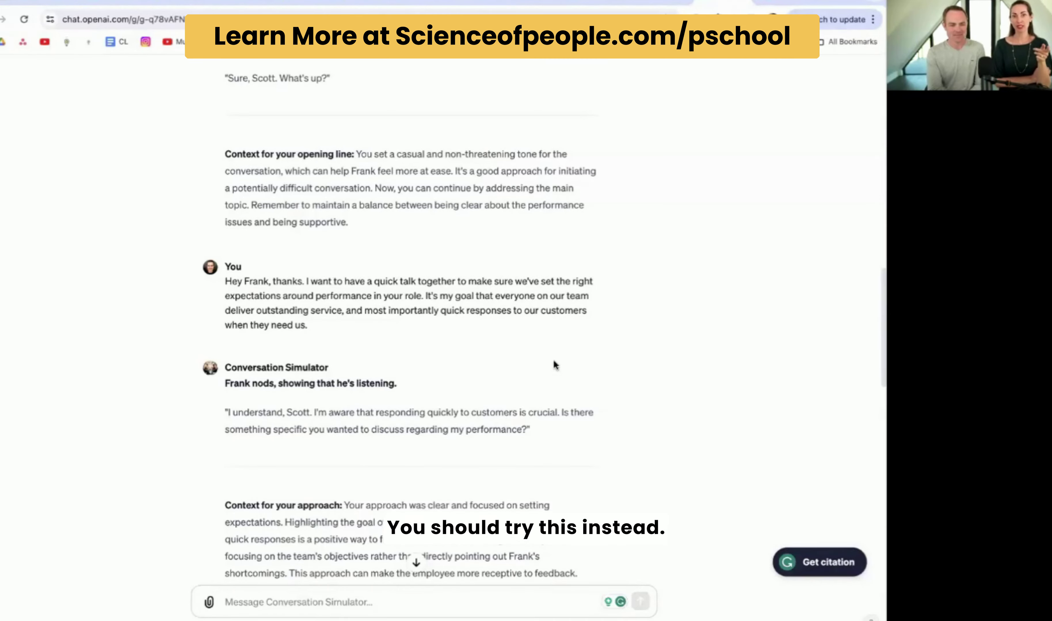
pyautogui.scroll(-1, 553, 364)
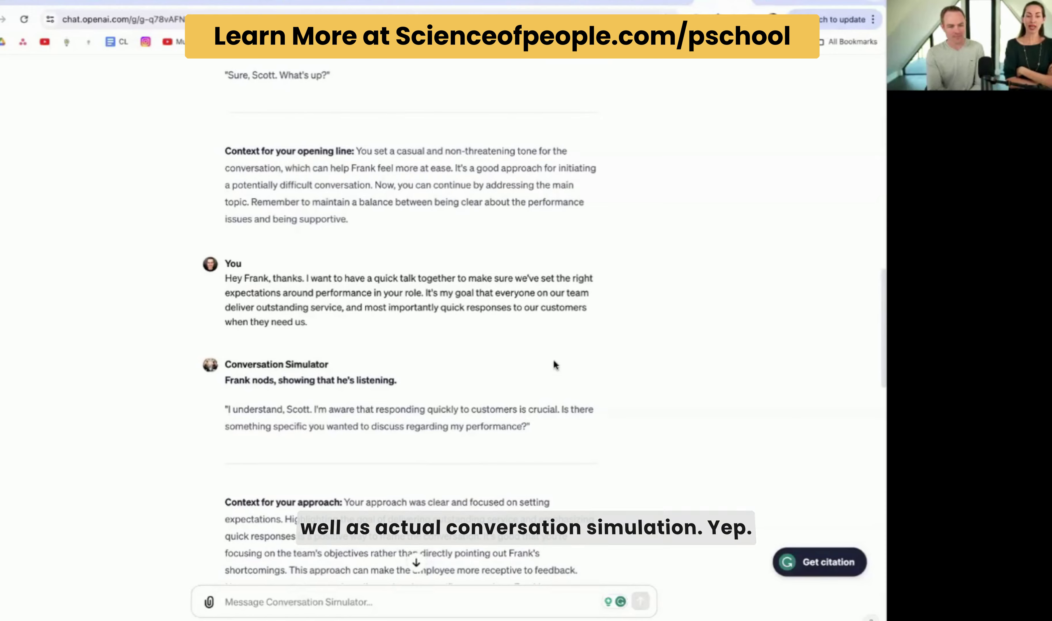
pyautogui.scroll(-3, 554, 362)
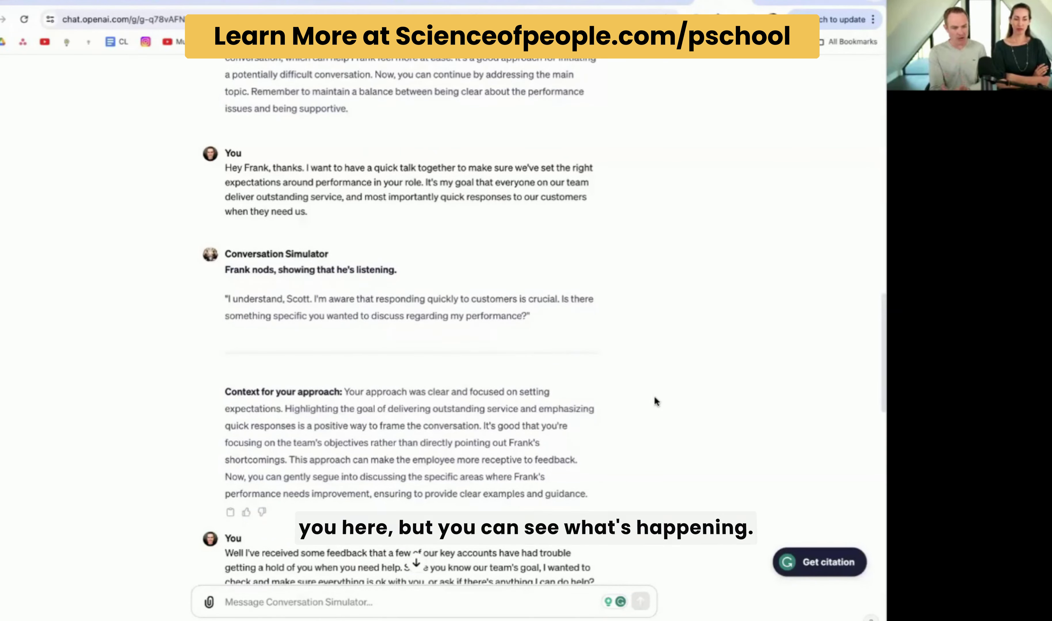
pyautogui.scroll(-2, 655, 398)
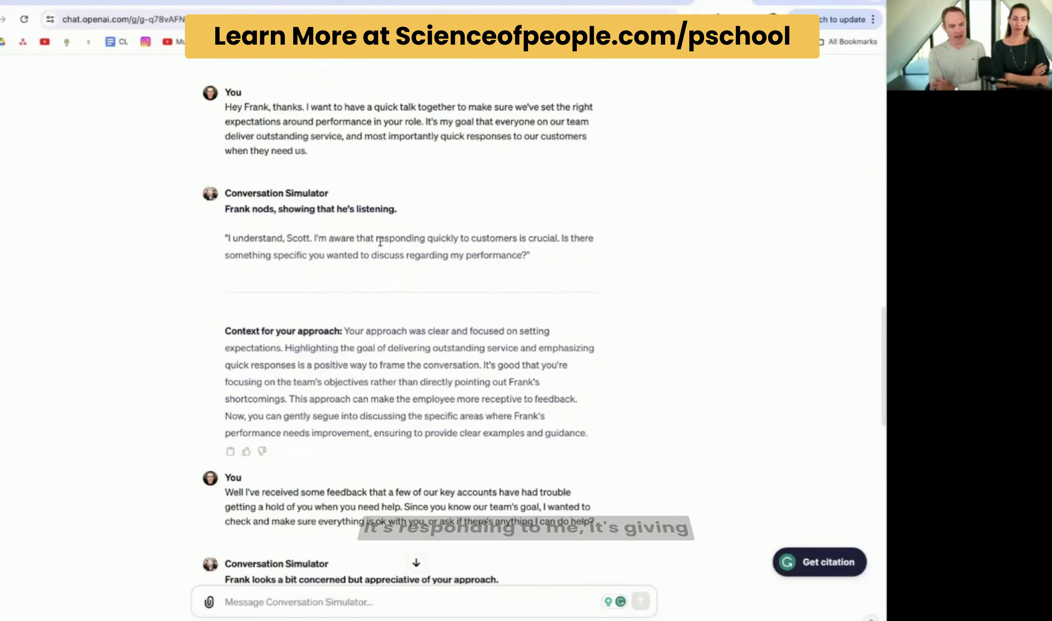
# Step: Review the Frank chat's employee reply, approach feedback and key-accounts practice message
pyautogui.moveTo(378, 238); pyautogui.dragTo(481, 261)
pyautogui.click(480, 261)
pyautogui.moveTo(302, 327); pyautogui.dragTo(443, 425)
pyautogui.click(456, 427)
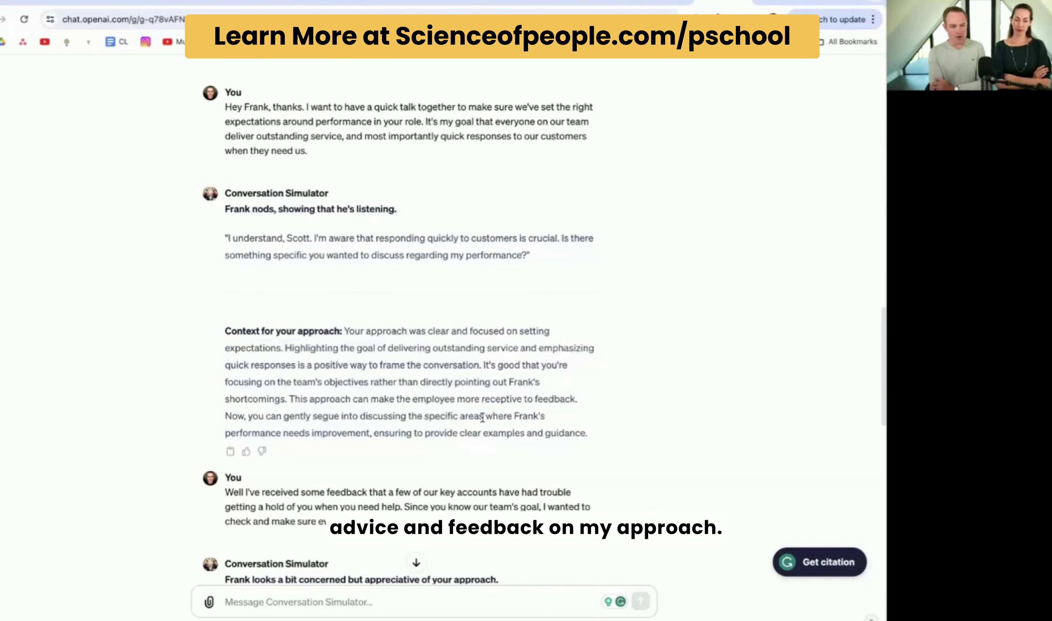
pyautogui.scroll(-3, 457, 402)
pyautogui.moveTo(245, 400); pyautogui.dragTo(428, 434)
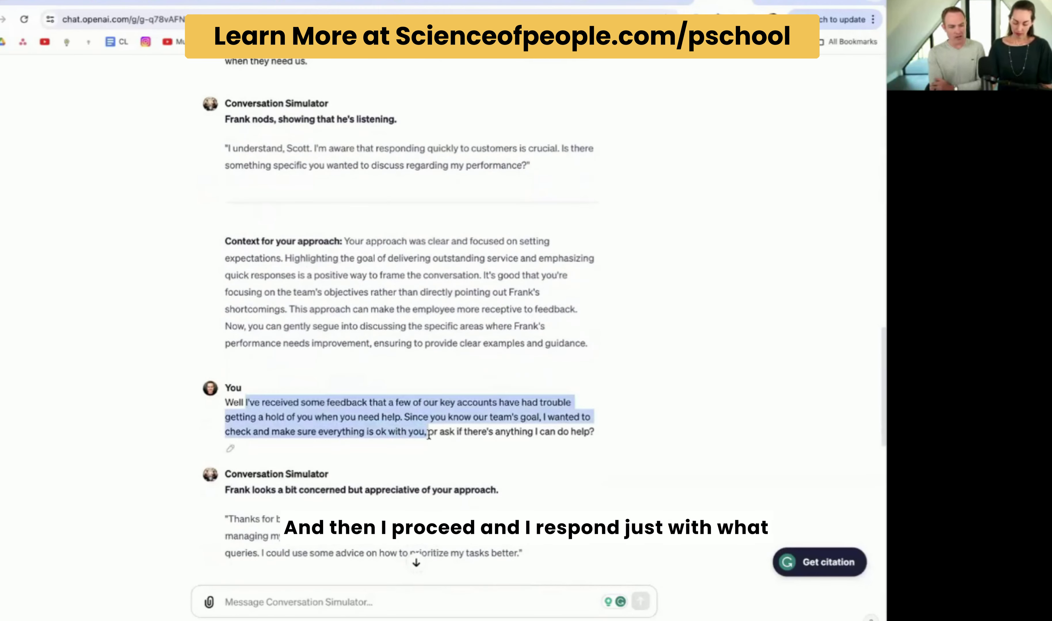
pyautogui.click(429, 435)
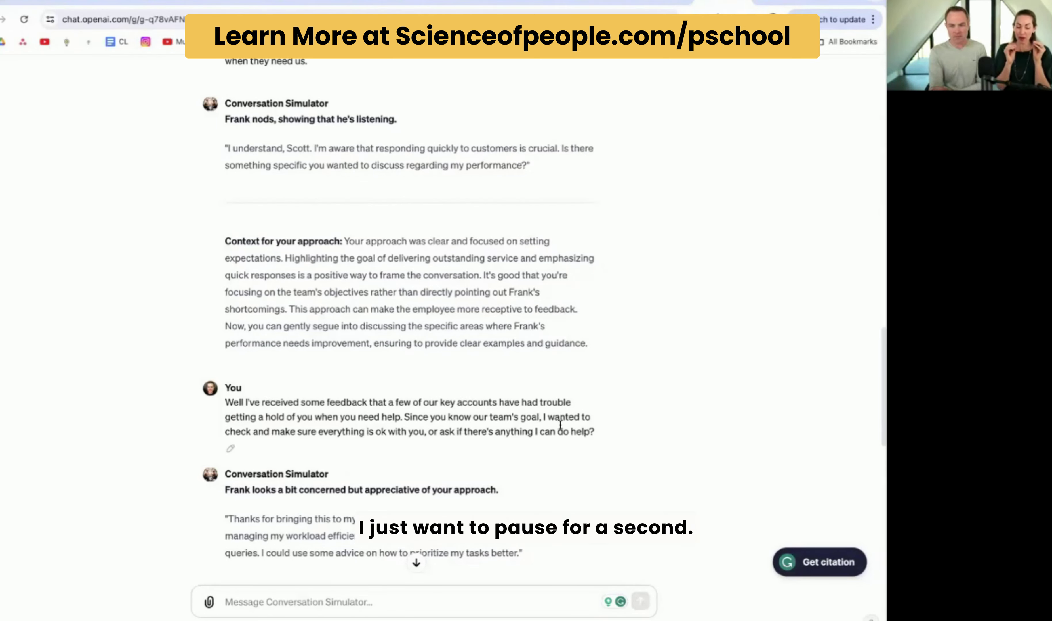
pyautogui.scroll(-1, 560, 425)
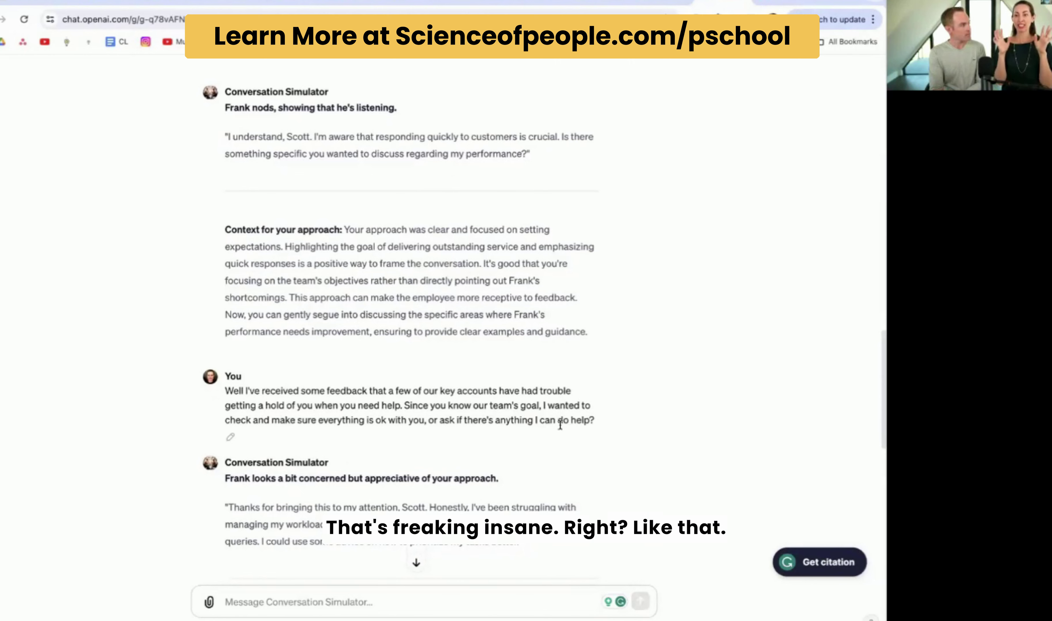
pyautogui.scroll(-1, 560, 425)
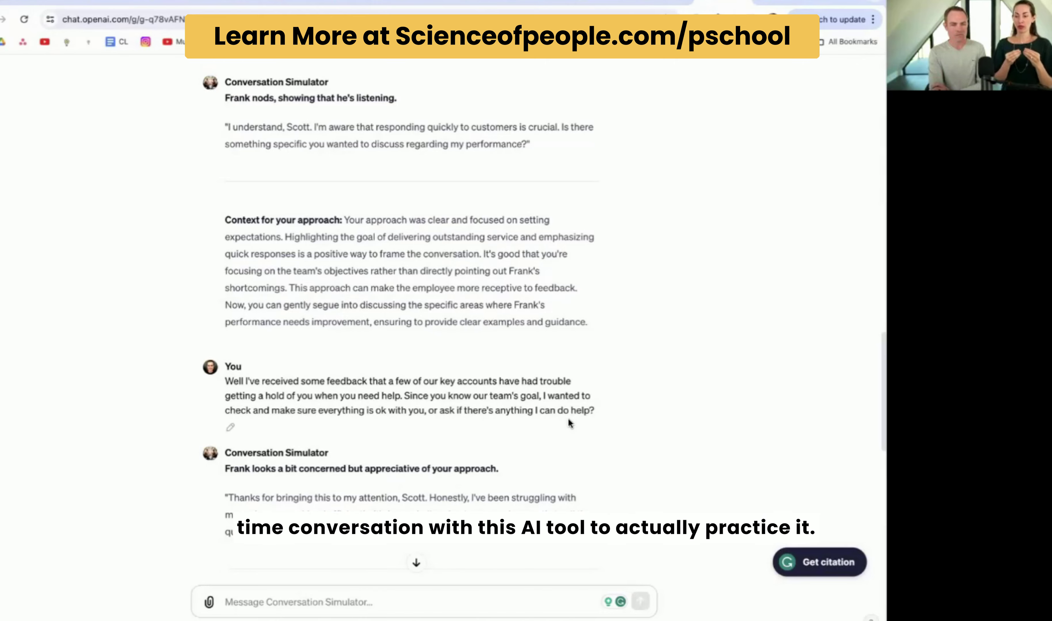
pyautogui.scroll(-10, 568, 418)
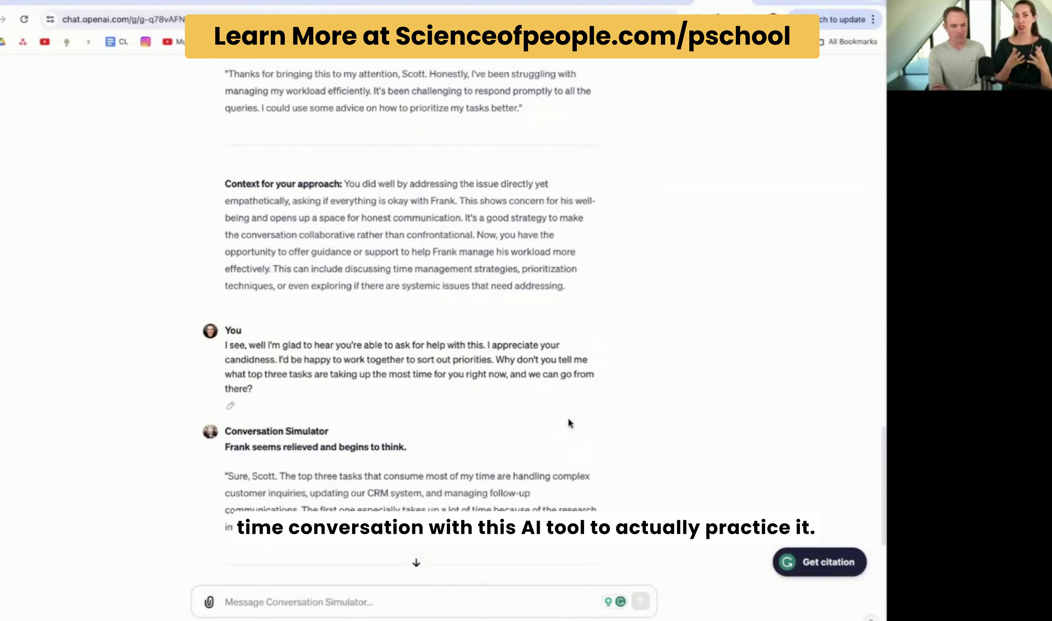
pyautogui.scroll(1, 568, 418)
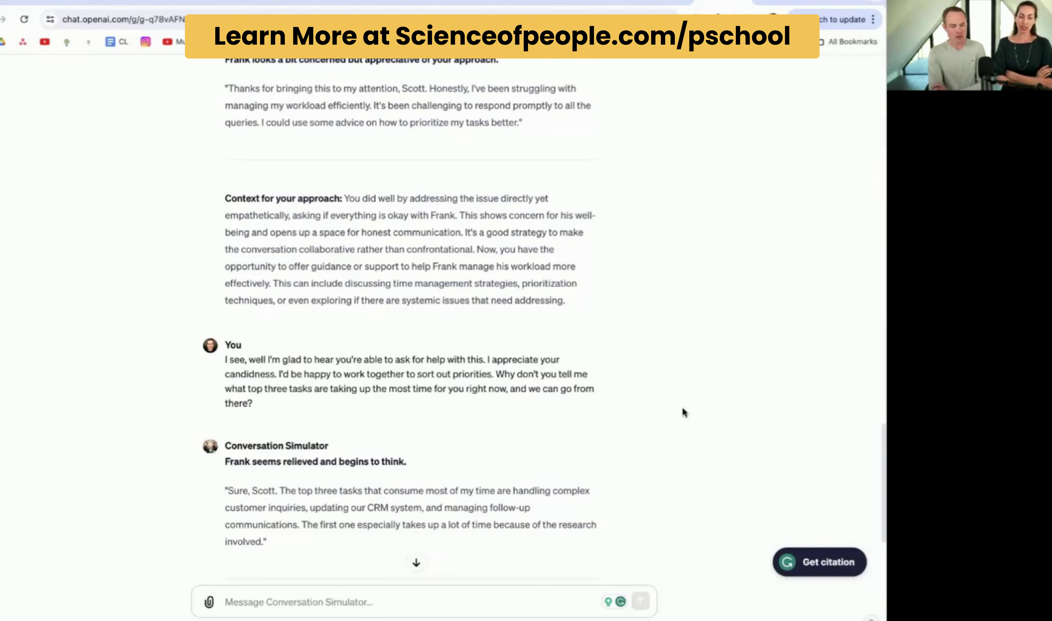
pyautogui.scroll(-5, 682, 408)
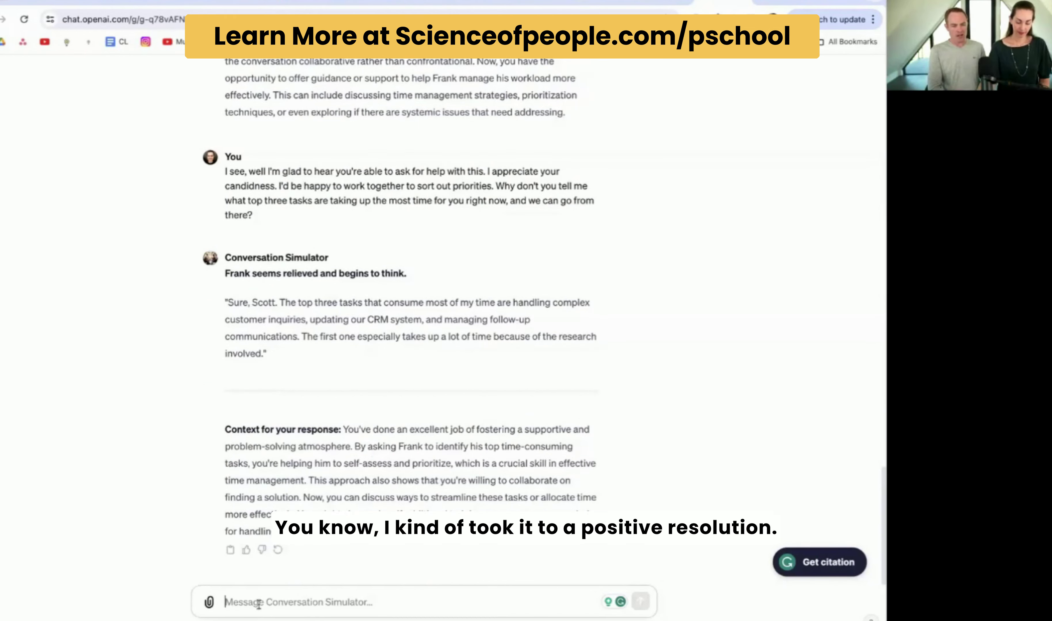
# Step: Begin drafting 'I would like to have a conversation' in the message box, then abandon it
pyautogui.write('I woul')
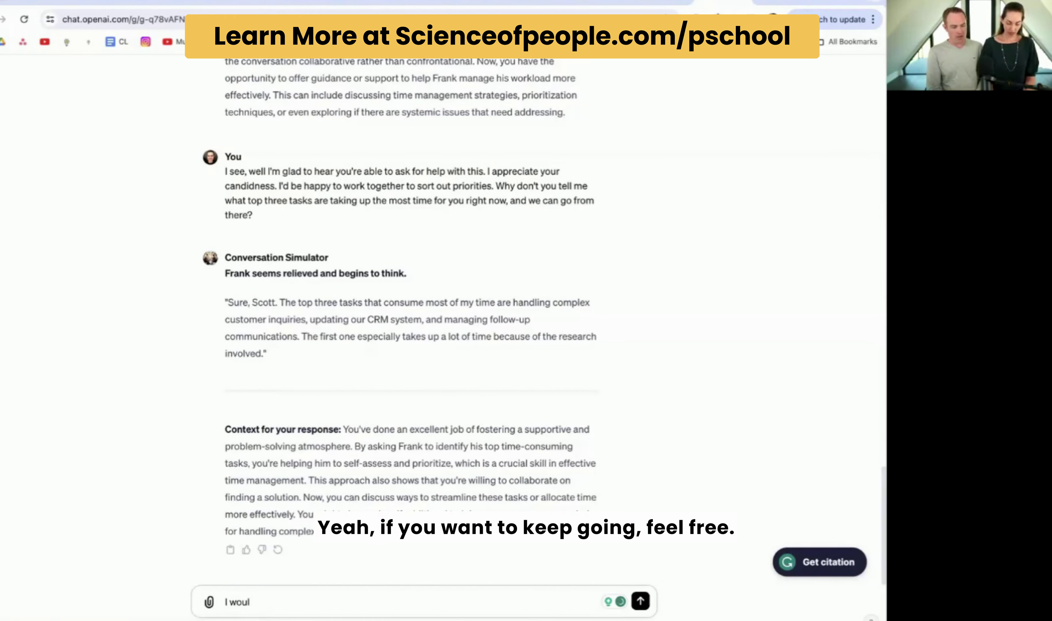
pyautogui.write('d like to have a conve')
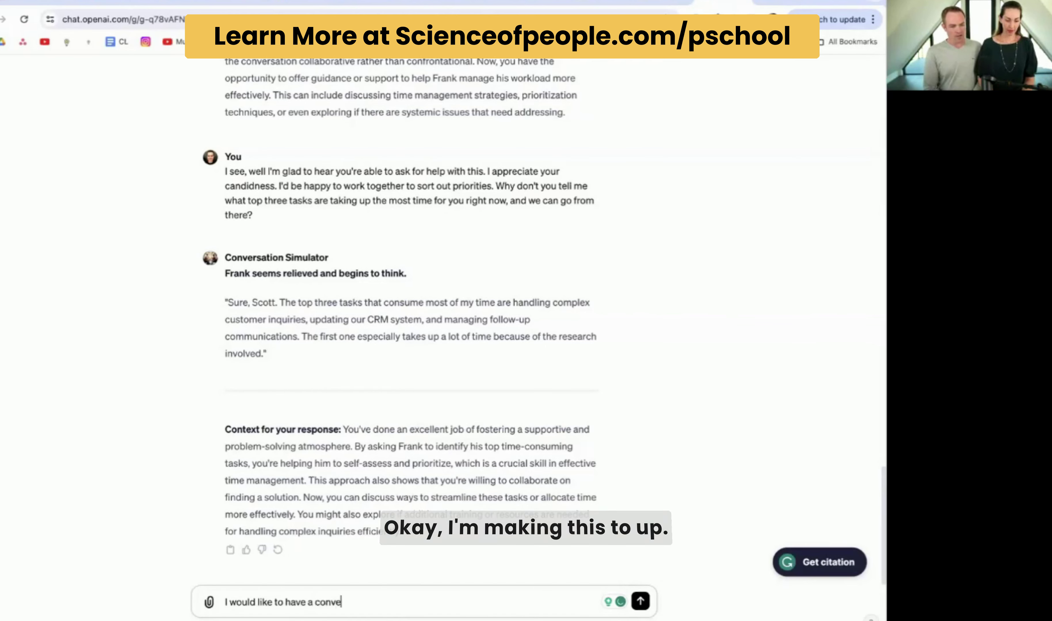
pyautogui.write('rsation with my a')
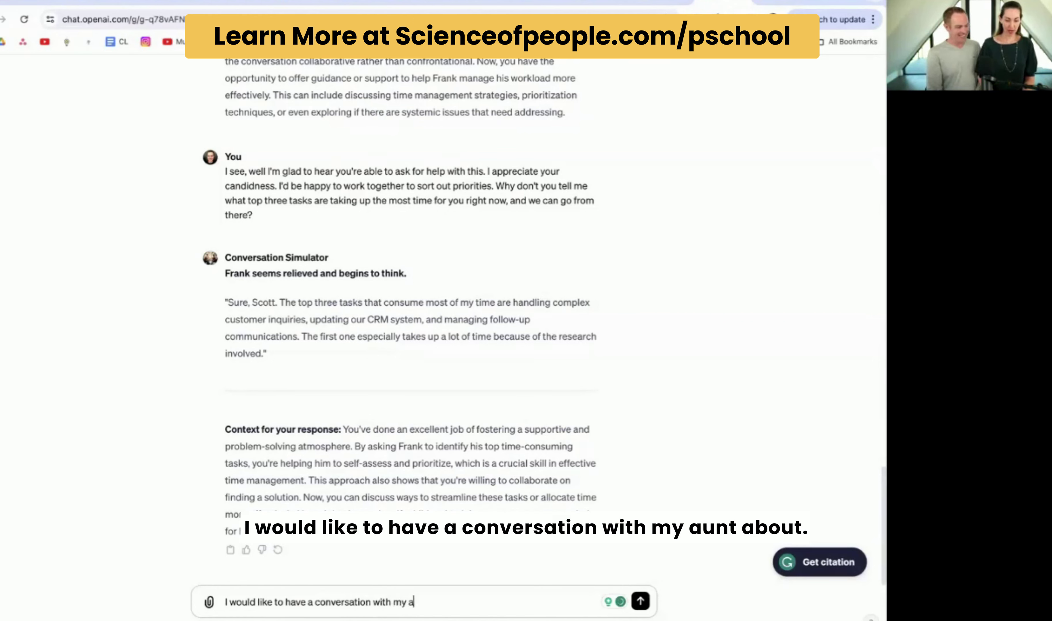
pyautogui.press('BackSpace')
pyautogui.press('BackSpace')
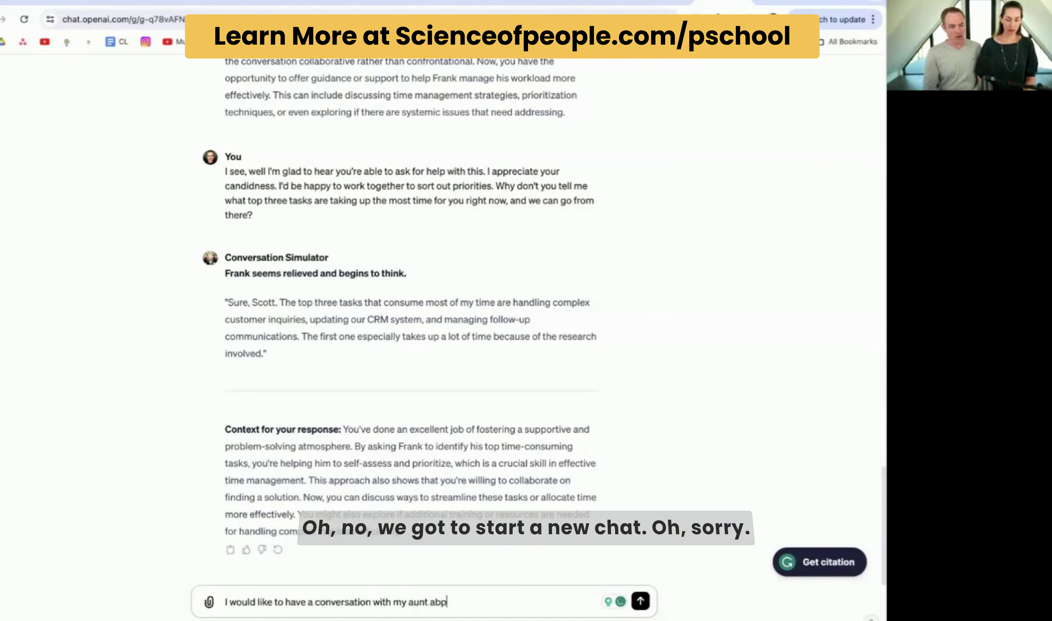
pyautogui.scroll(20, 258, 397)
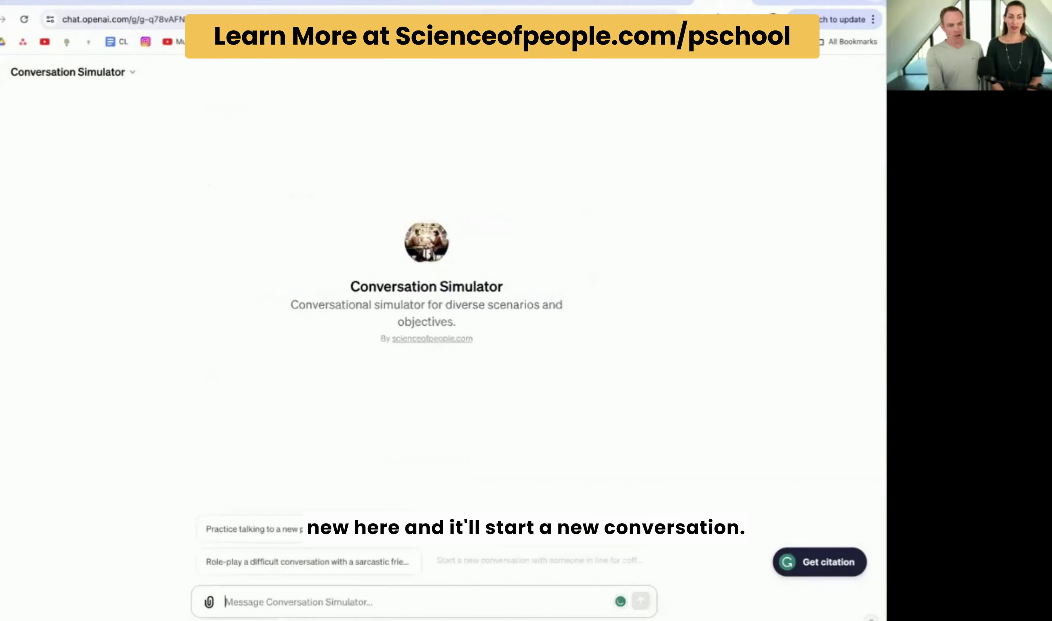
# Step: In a new Conversation Simulator chat, request practice talking with my aunt about her health
pyautogui.click(2, 72)
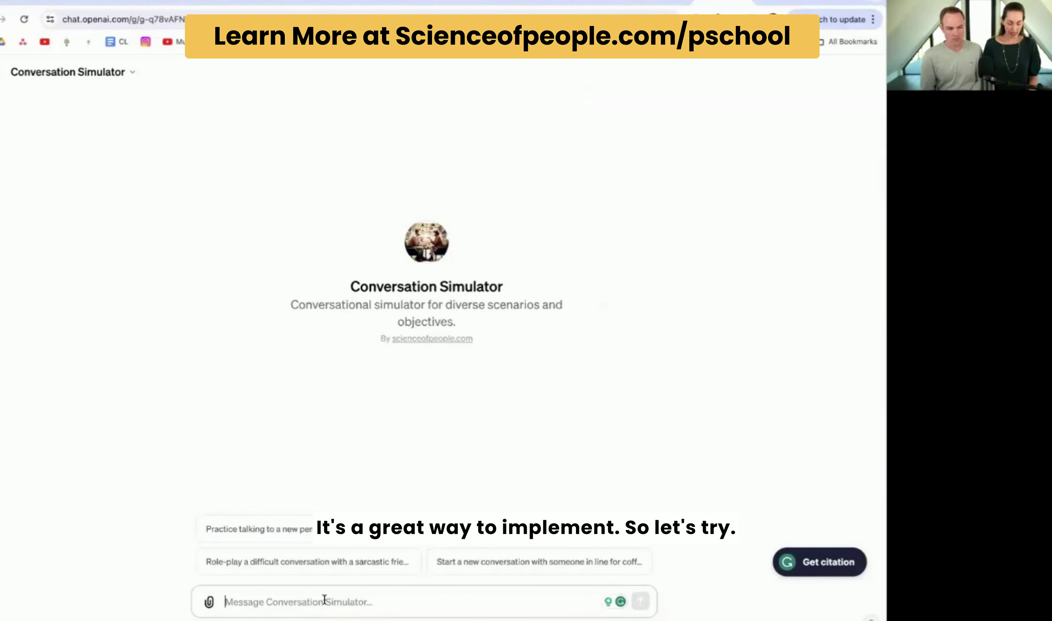
pyautogui.write('I want to have a conversat')
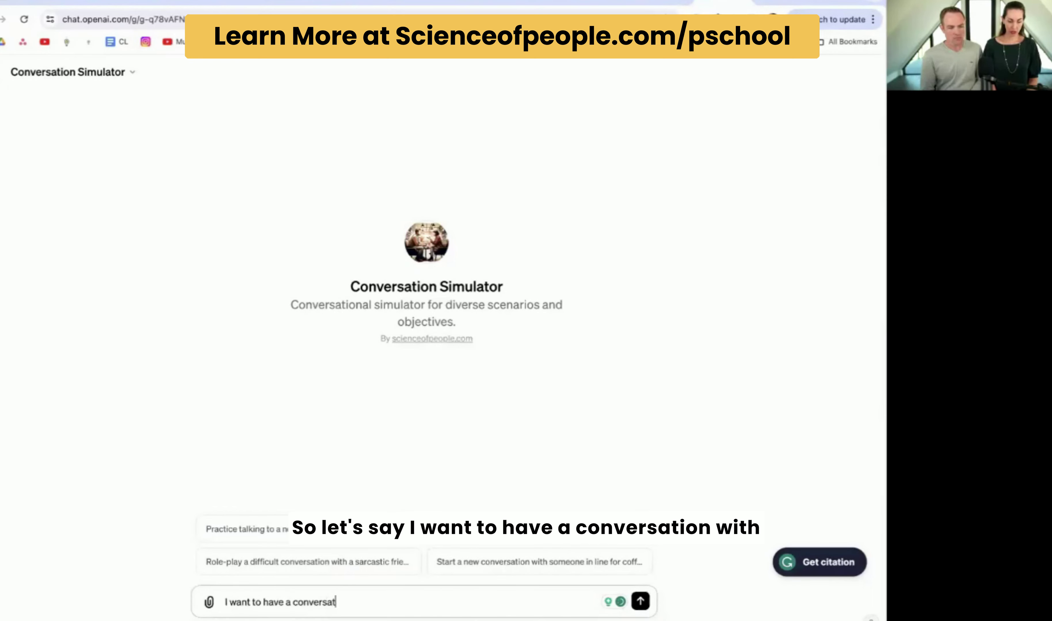
pyautogui.write('h my aunt about taking better care of her')
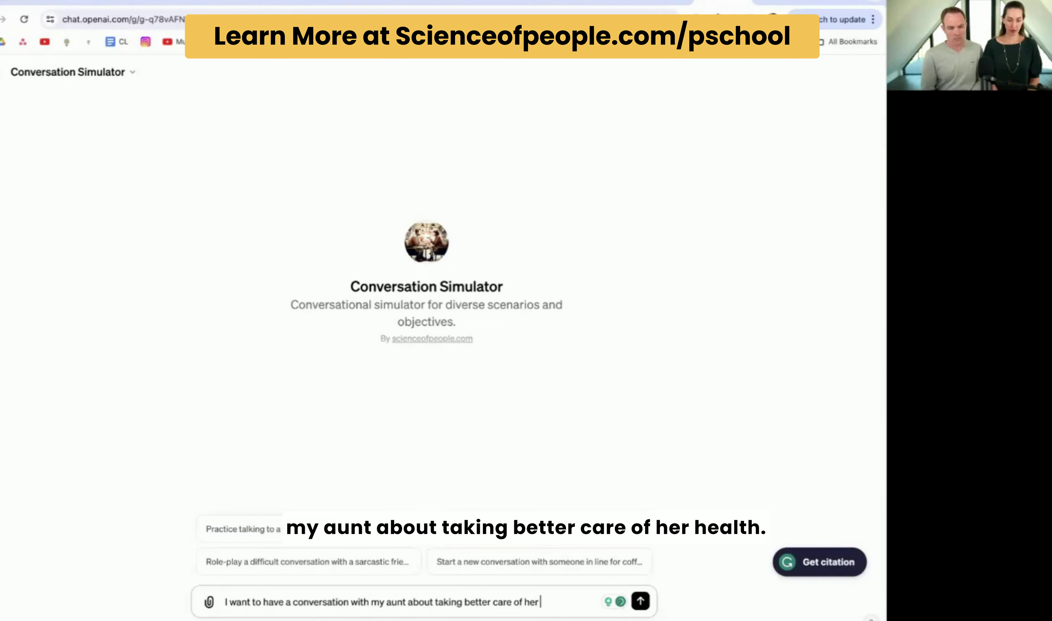
pyautogui.write('.')
pyautogui.press('Return')
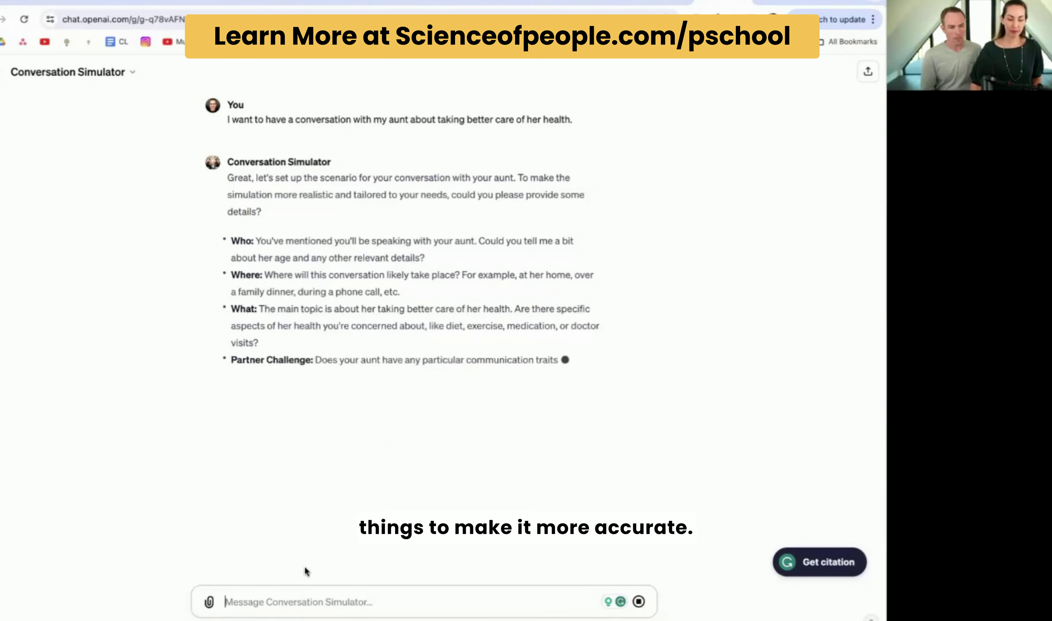
pyautogui.click(275, 595)
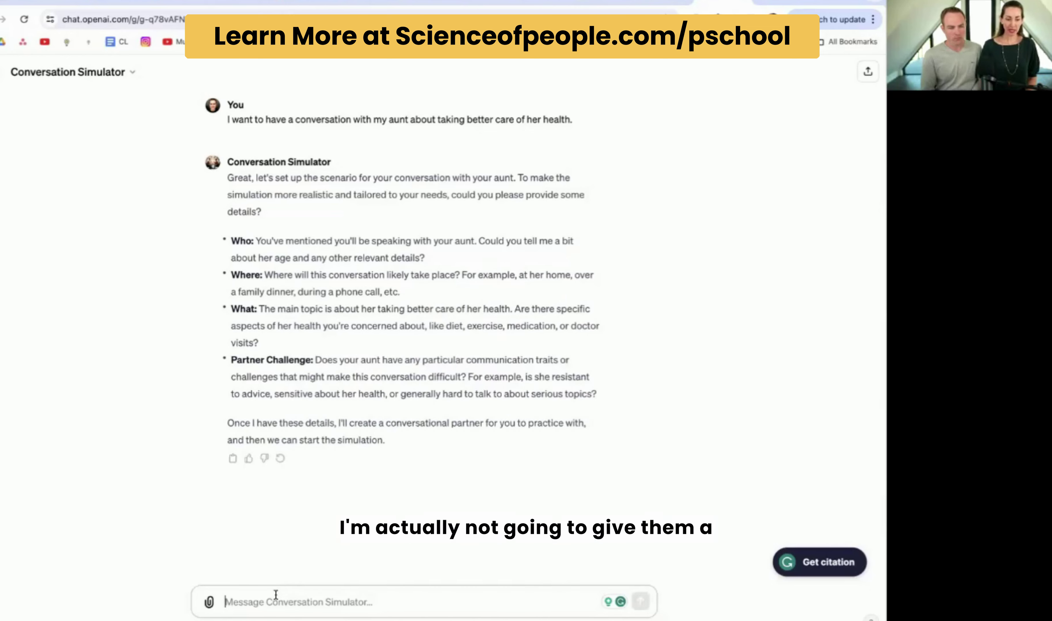
# Step: Send 'She is in her 80s and very kind but ignoring her health' and 'This is in her kitchen over breakfast'
pyautogui.write('She is in')
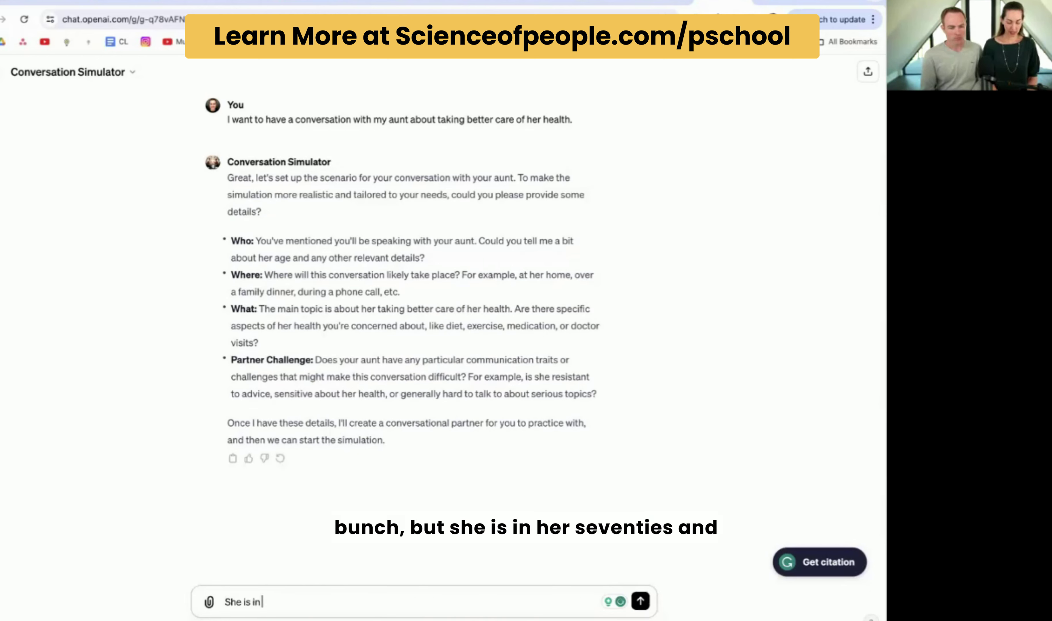
pyautogui.write(' her 80s and ')
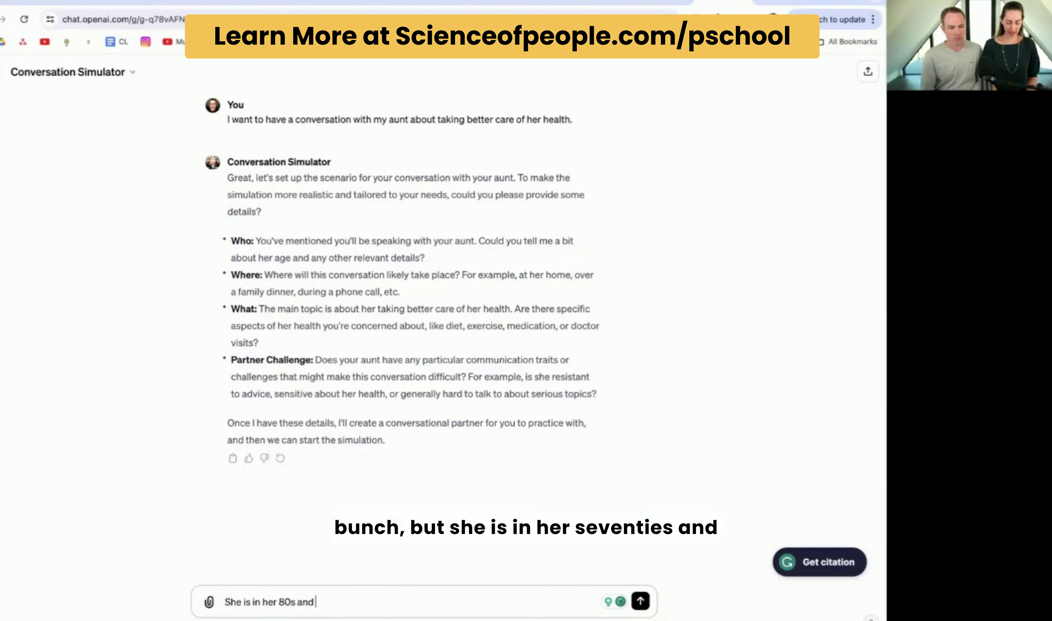
pyautogui.write('very kind but igno')
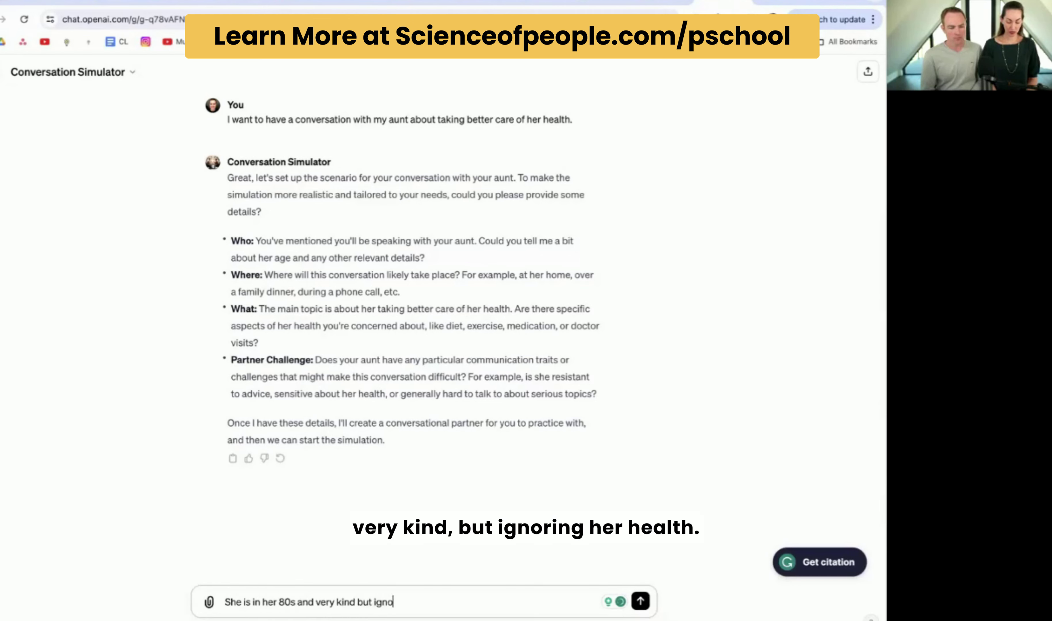
pyautogui.write('ring her health')
pyautogui.press('Return')
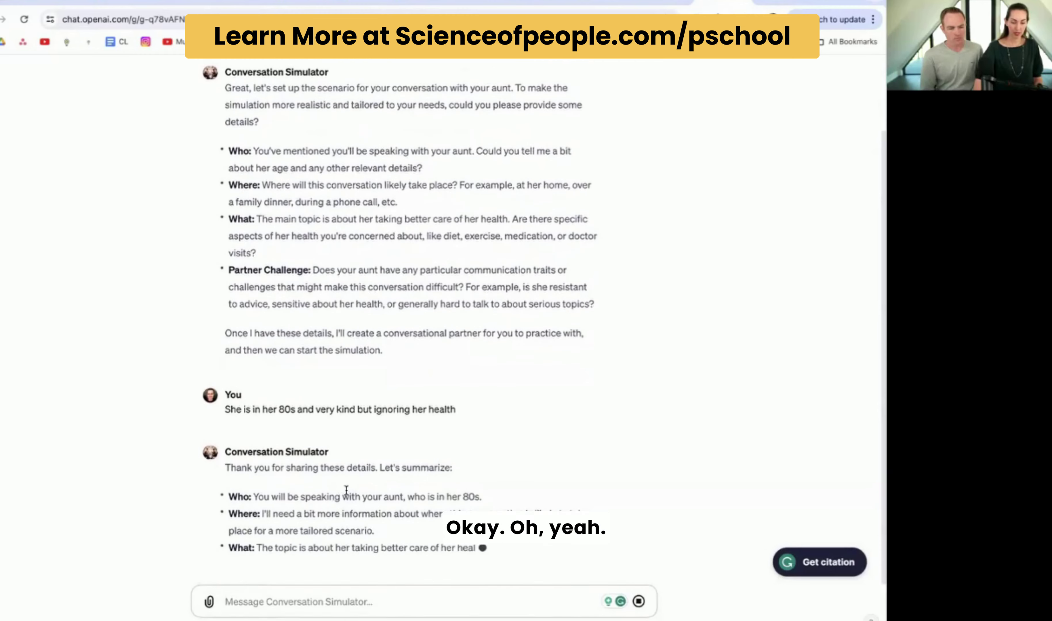
pyautogui.write('This')
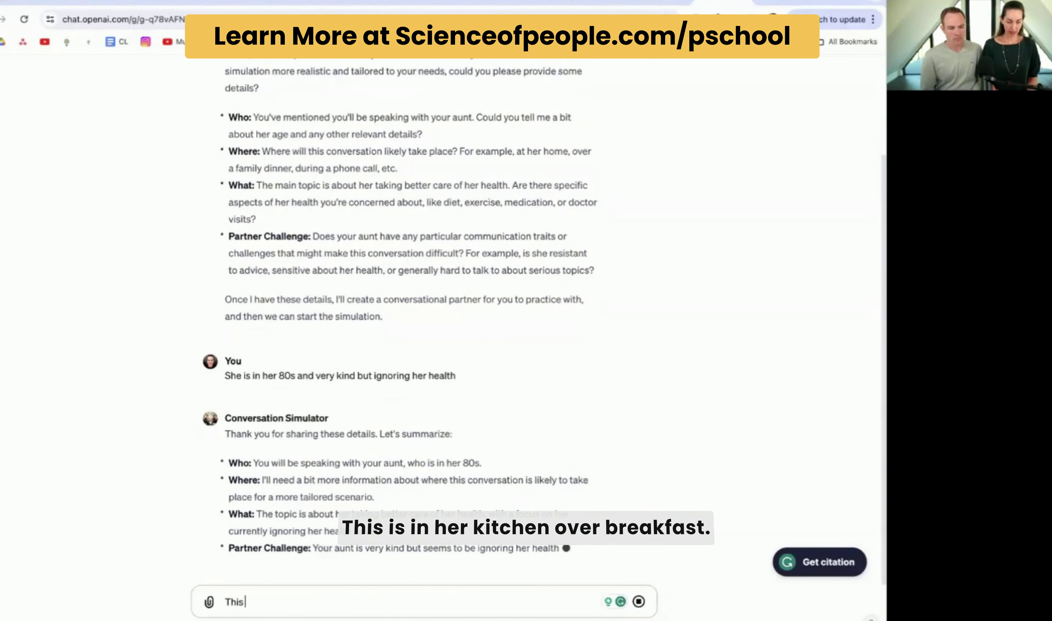
pyautogui.write(' is in her kitchen ')
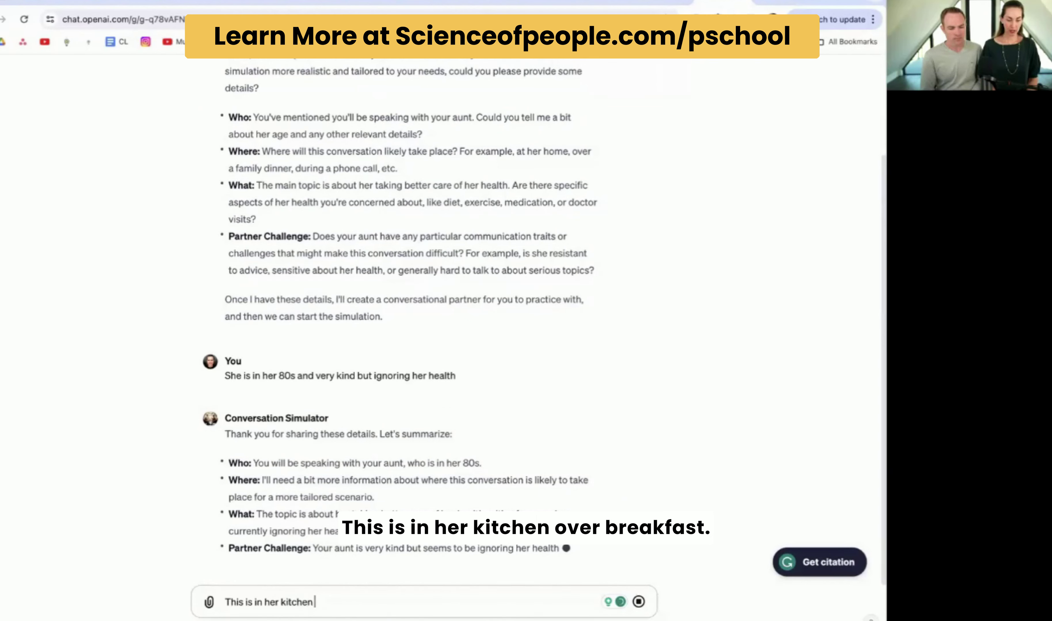
pyautogui.write('over breakfast')
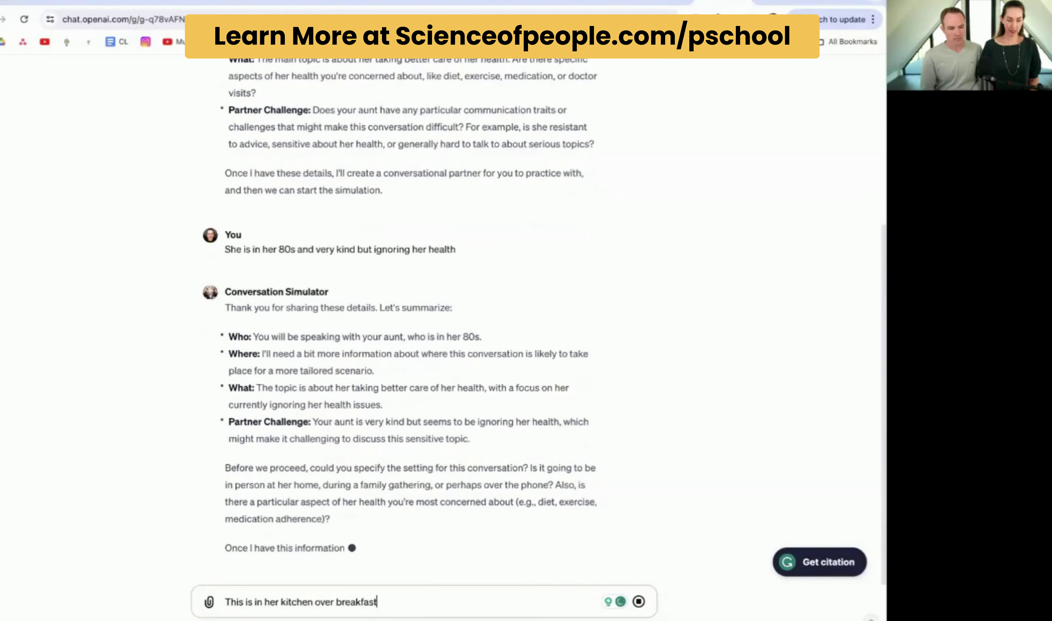
pyautogui.hotkey('shift', 'Return')
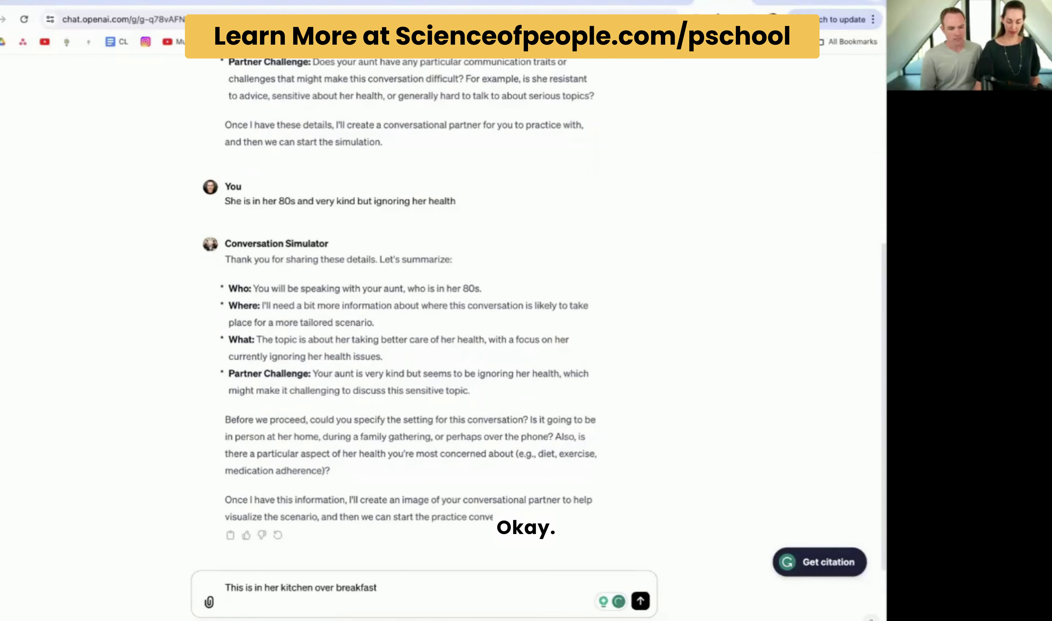
pyautogui.click(640, 601)
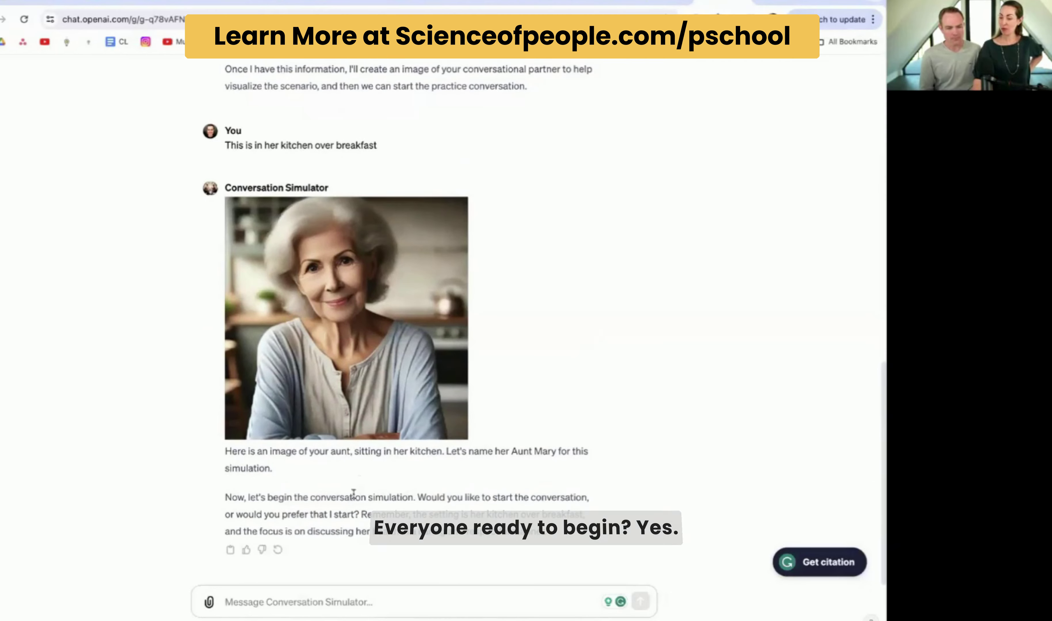
# Step: Greet Aunt Mary with 'Good morning aunty!', then send 'You need to take better care of your health!'
pyautogui.click(335, 596)
pyautogui.write('Good morning')
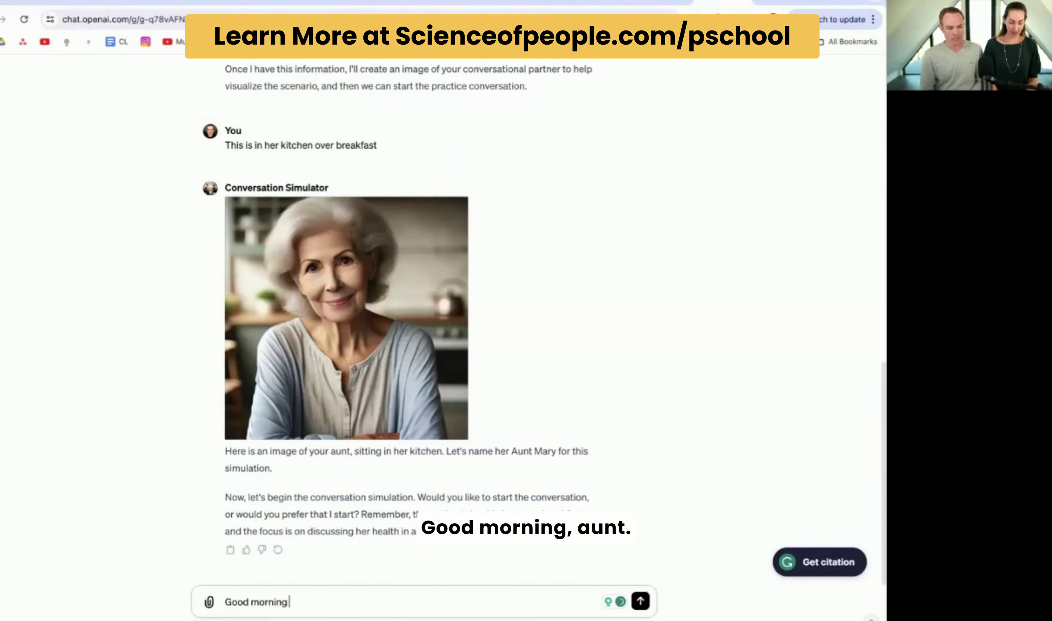
pyautogui.write(' aunty!')
pyautogui.press('Return')
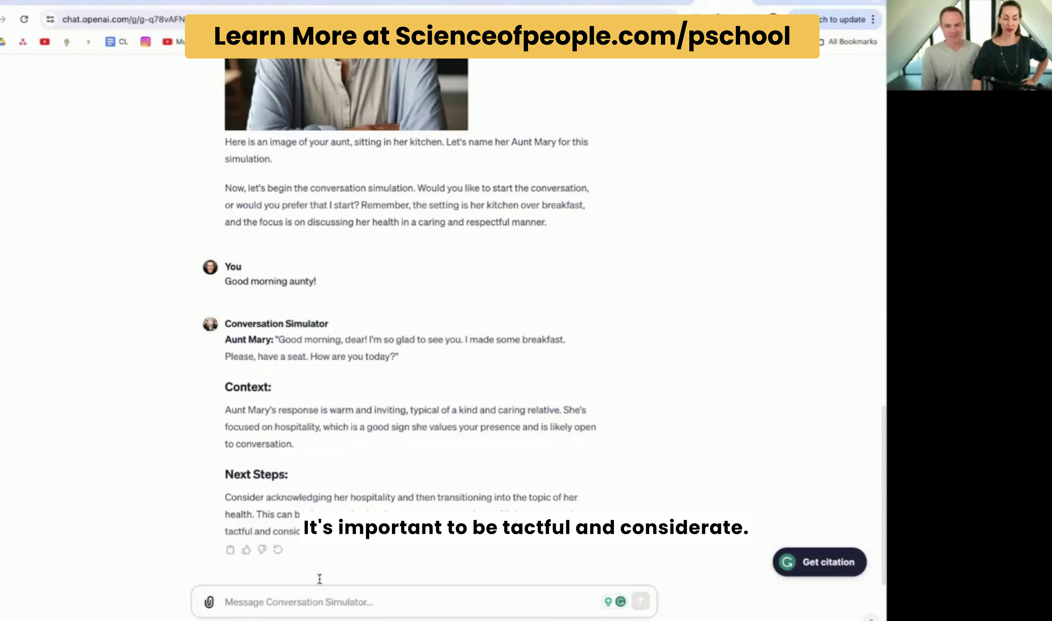
pyautogui.click(305, 599)
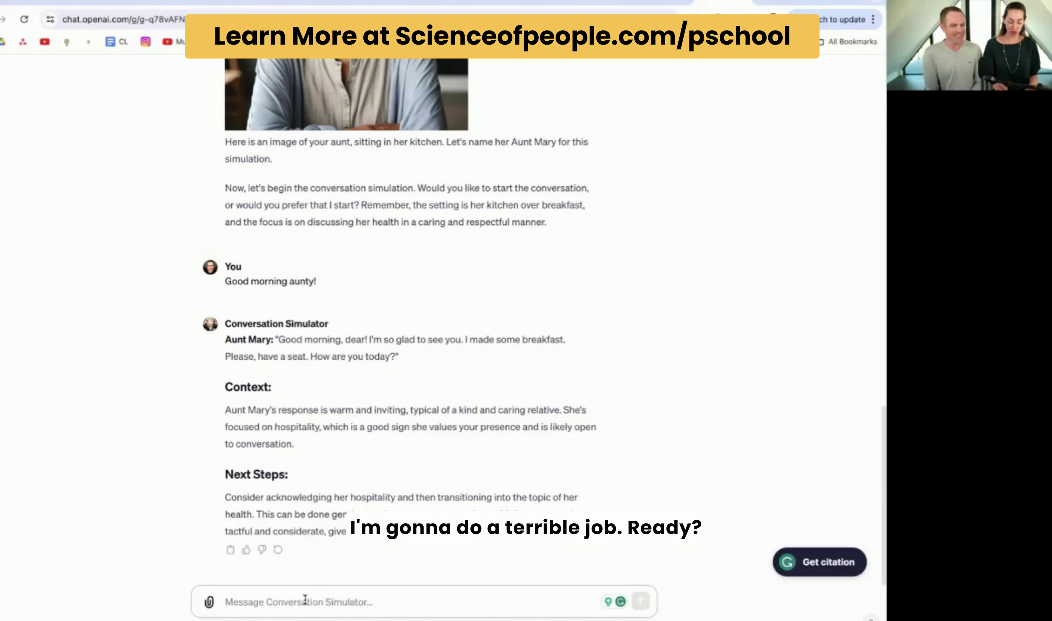
pyautogui.write('You need to take better care')
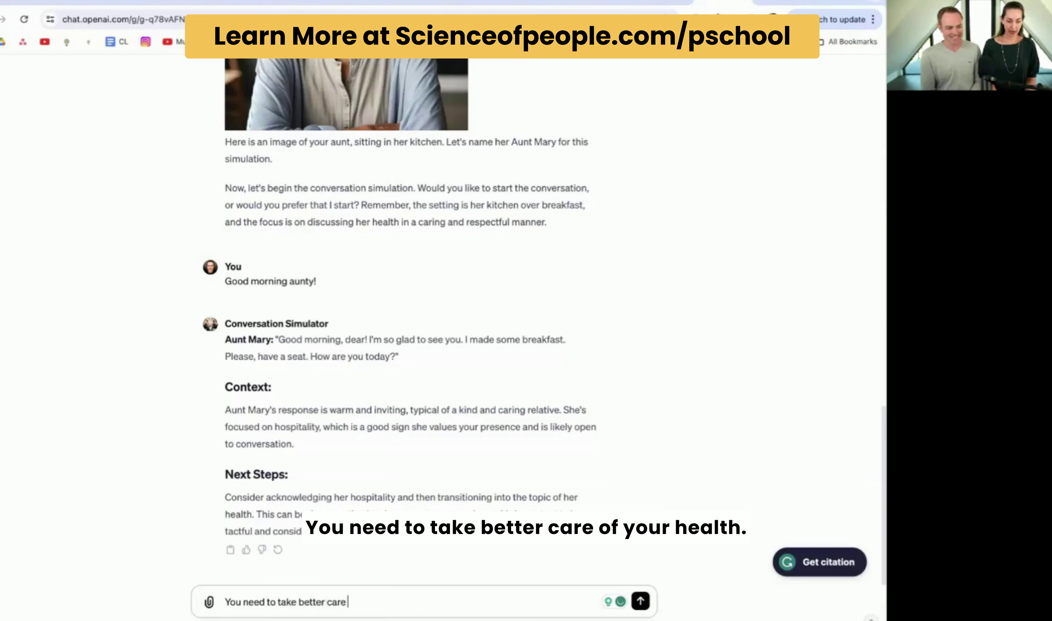
pyautogui.write(' of your health!')
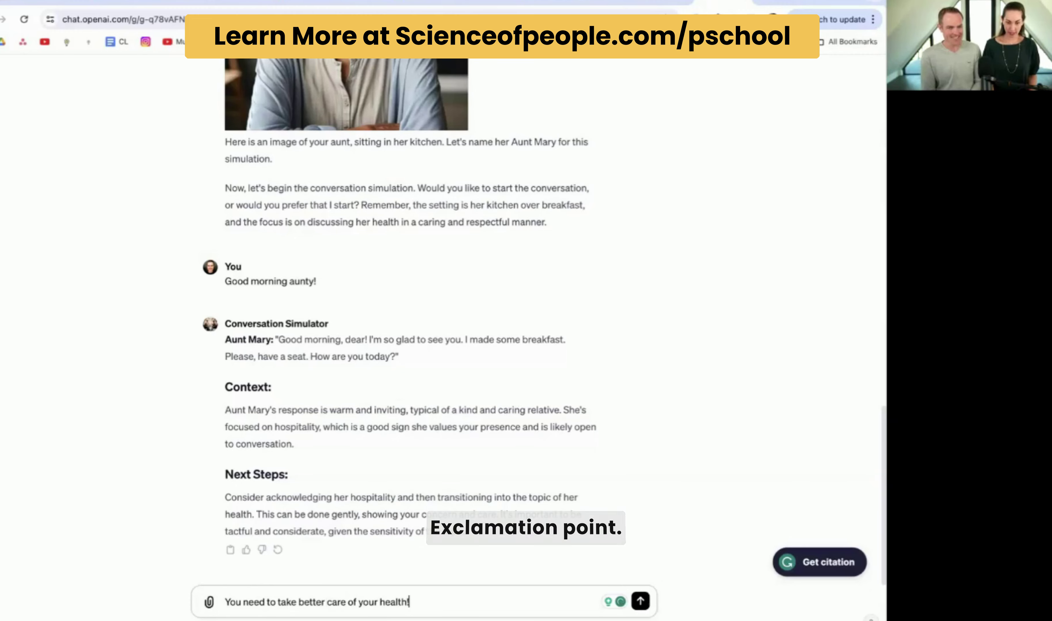
pyautogui.press('Return')
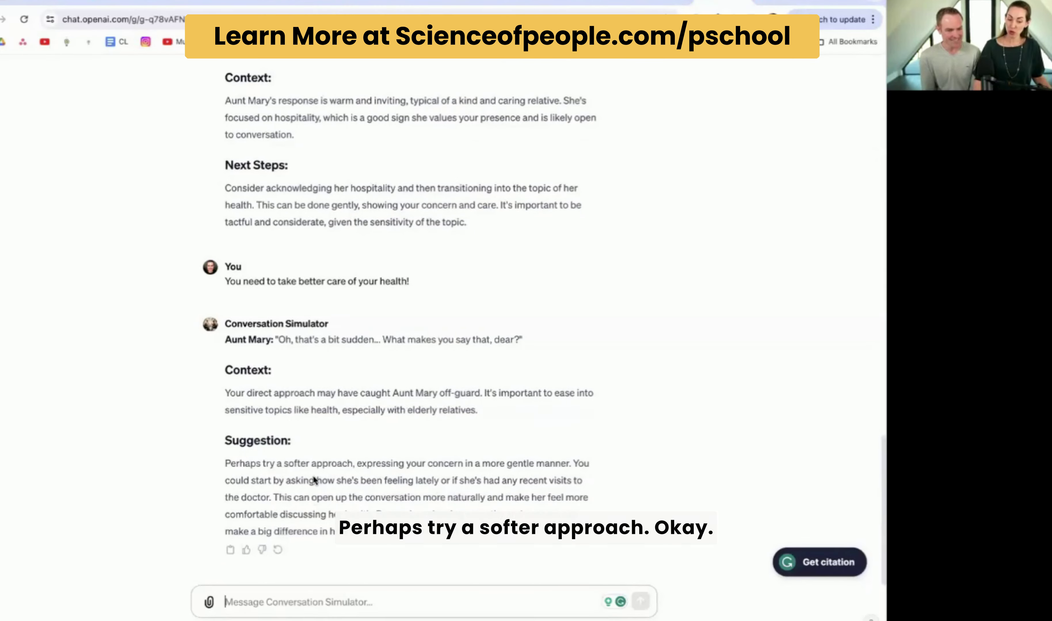
# Step: Send Aunt Mary a gentler follow-up message saying I love her
pyautogui.click(284, 599)
pyautogui.write('I love you and w')
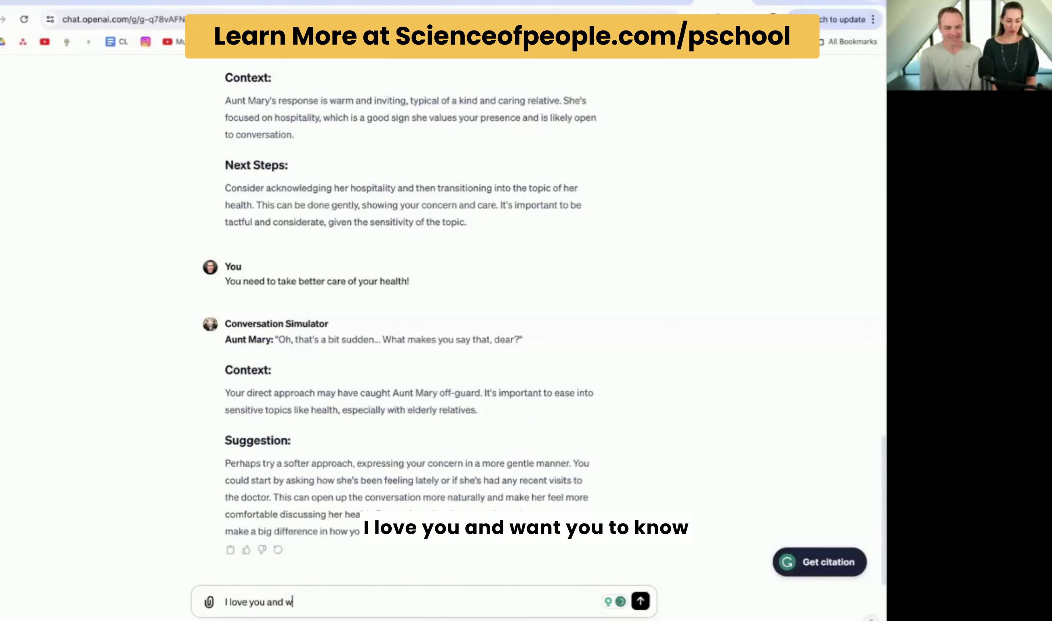
pyautogui.write('our g')
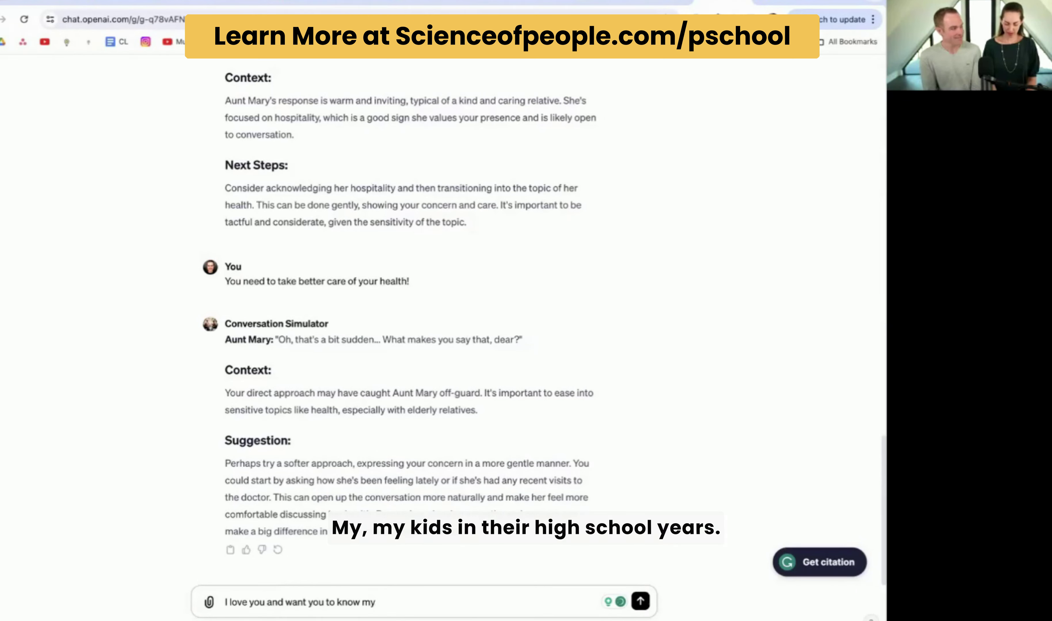
pyautogui.write(' kids in their high school')
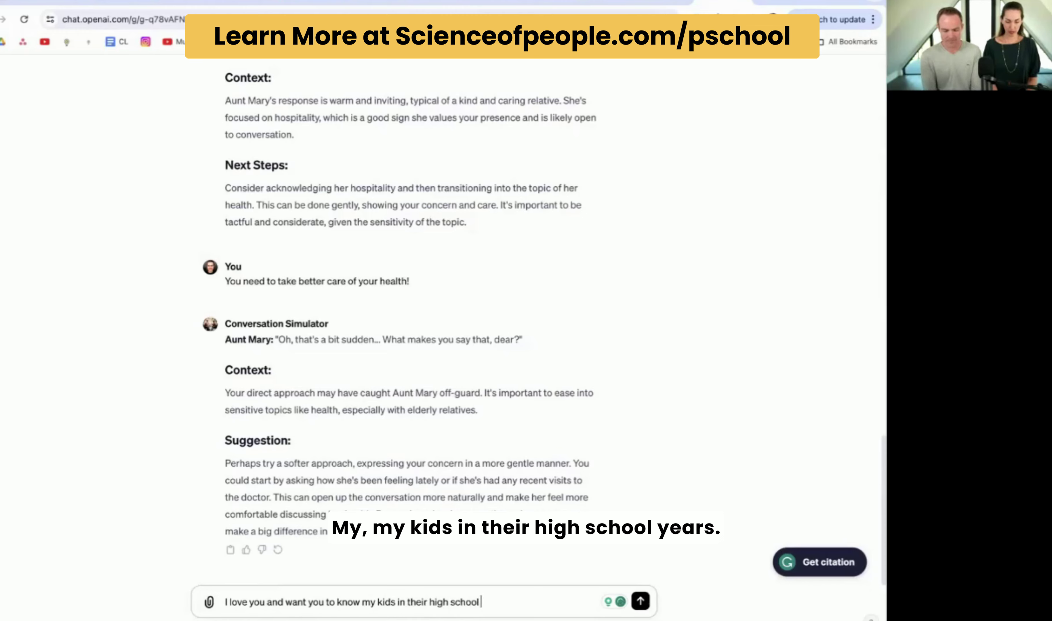
pyautogui.write(' years')
pyautogui.press('Return')
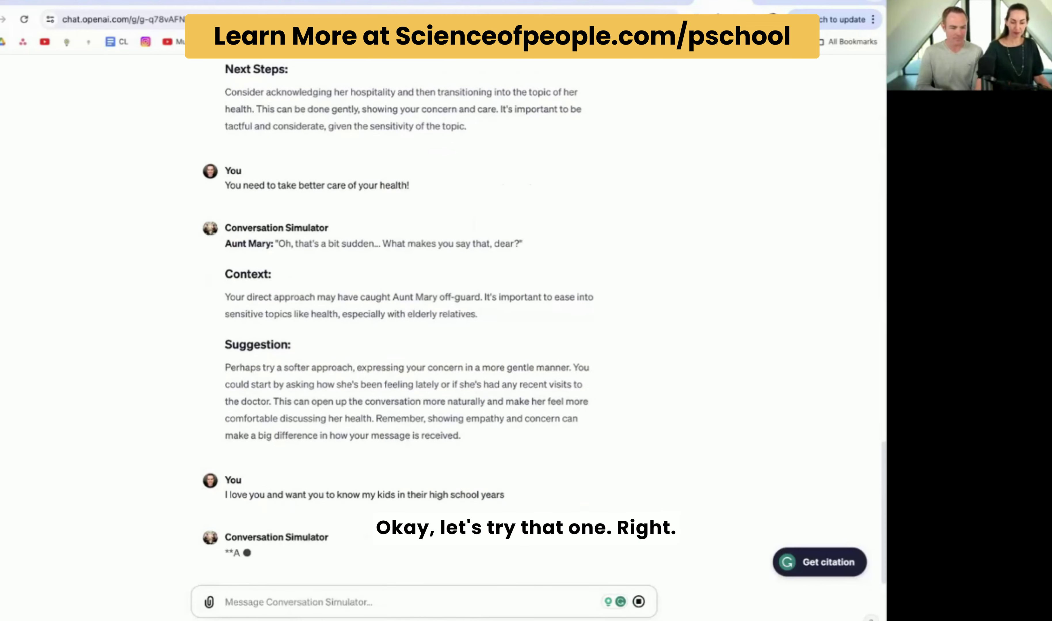